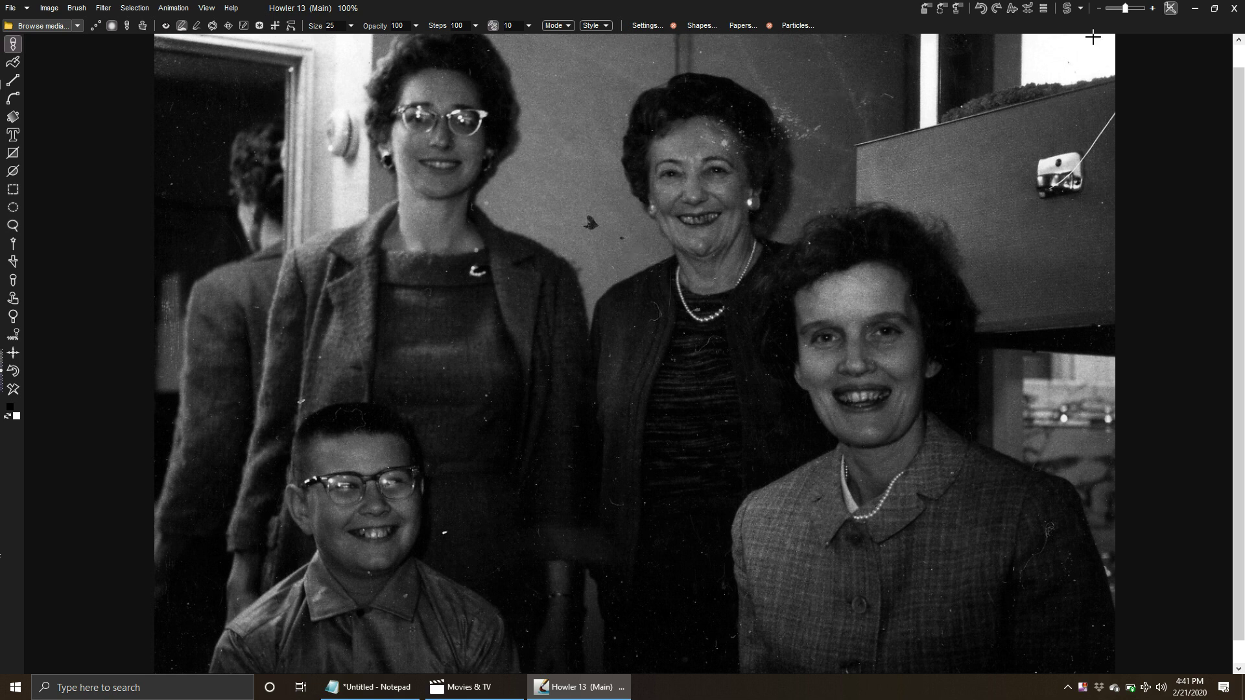
Step: Sketch a black three-by-three grid with its centre cell filled on the blank swap image, then return to the photo
{"action": "left_click", "coordinate": [1068, 9]}
{"action": "mouse_move", "coordinate": [489, 258]}
{"action": "left_mouse_down"}
{"action": "mouse_move", "coordinate": [497, 310]}
{"action": "mouse_move", "coordinate": [547, 291]}
{"action": "mouse_move", "coordinate": [523, 256]}
{"action": "mouse_move", "coordinate": [492, 253]}
{"action": "mouse_move", "coordinate": [496, 205]}
{"action": "mouse_move", "coordinate": [548, 201]}
{"action": "mouse_move", "coordinate": [558, 258]}
{"action": "mouse_move", "coordinate": [597, 261]}
{"action": "mouse_move", "coordinate": [597, 297]}
{"action": "mouse_move", "coordinate": [480, 315]}
{"action": "mouse_move", "coordinate": [443, 272]}
{"action": "mouse_move", "coordinate": [488, 256]}
{"action": "mouse_move", "coordinate": [496, 340]}
{"action": "mouse_move", "coordinate": [548, 363]}
{"action": "mouse_move", "coordinate": [556, 316]}
{"action": "left_mouse_up"}
{"action": "mouse_move", "coordinate": [509, 192]}
{"action": "left_mouse_down"}
{"action": "mouse_move", "coordinate": [447, 198]}
{"action": "mouse_move", "coordinate": [438, 317]}
{"action": "mouse_move", "coordinate": [470, 366]}
{"action": "mouse_move", "coordinate": [616, 363]}
{"action": "mouse_move", "coordinate": [614, 209]}
{"action": "mouse_move", "coordinate": [565, 206]}
{"action": "left_mouse_up"}
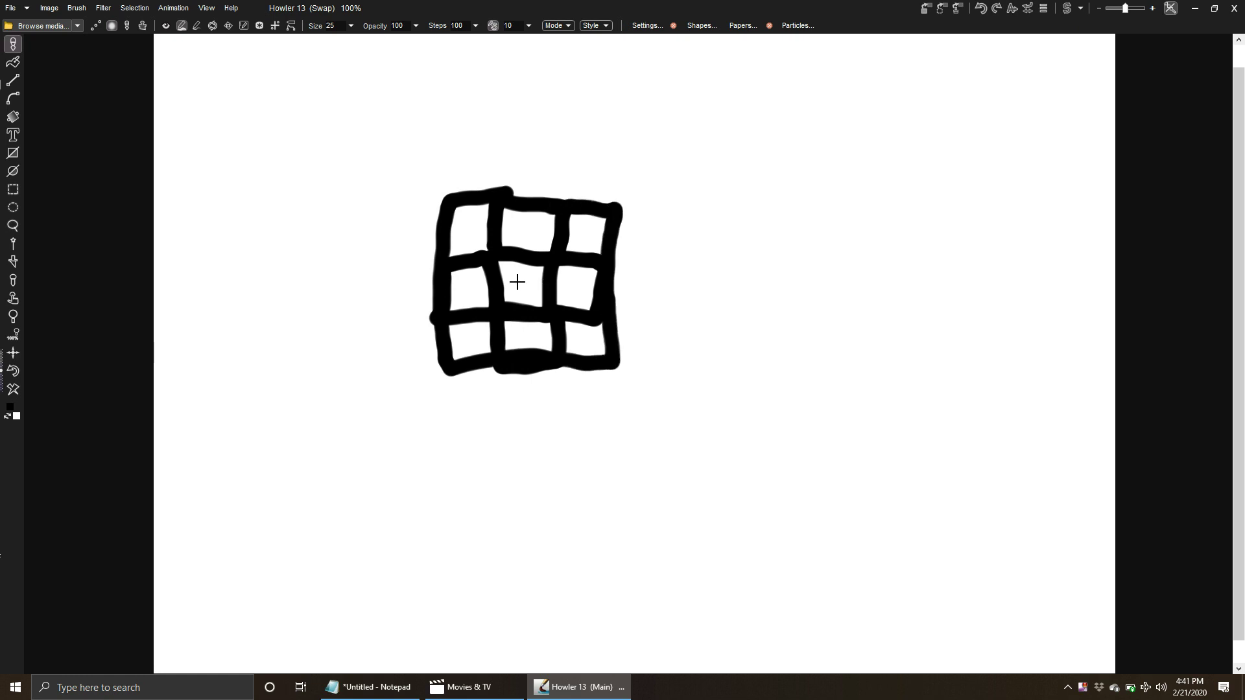
{"action": "mouse_move", "coordinate": [510, 266]}
{"action": "left_mouse_down"}
{"action": "mouse_move", "coordinate": [542, 269]}
{"action": "mouse_move", "coordinate": [524, 303]}
{"action": "mouse_move", "coordinate": [503, 254]}
{"action": "mouse_move", "coordinate": [529, 293]}
{"action": "mouse_move", "coordinate": [512, 289]}
{"action": "left_mouse_up"}
{"action": "left_click", "coordinate": [1071, 10]}
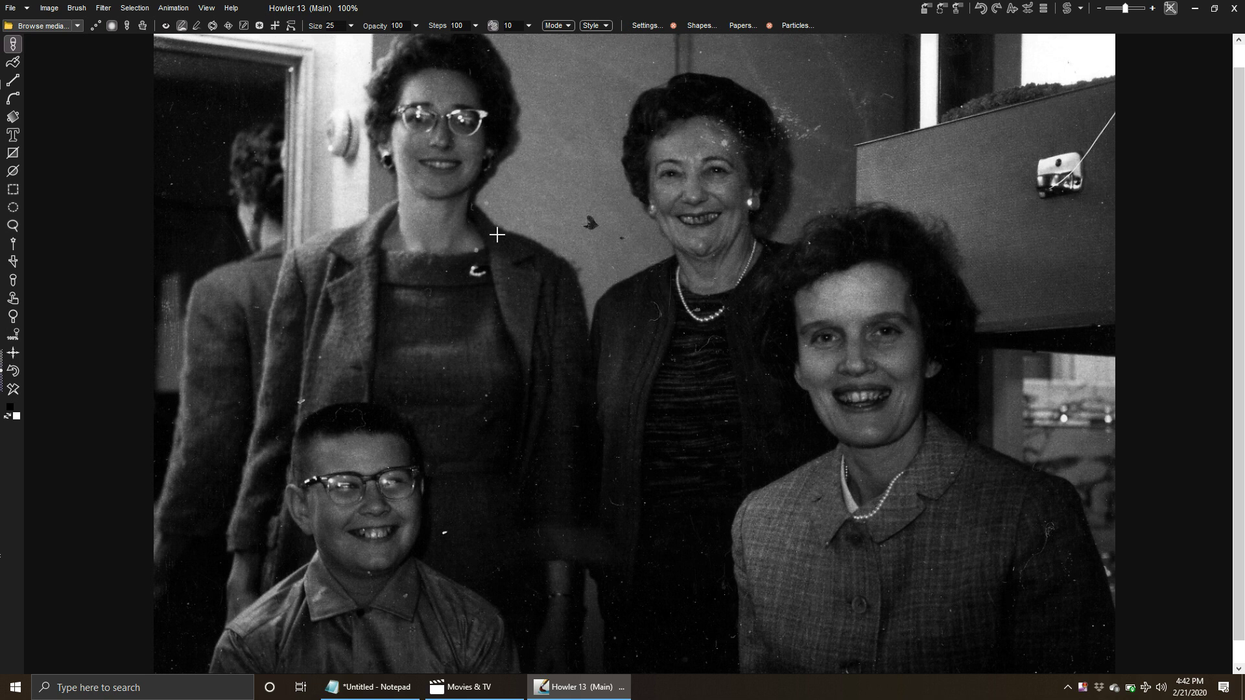
Step: Try the Minimum convolve filter on the photo, then undo it
{"action": "left_click", "coordinate": [103, 8]}
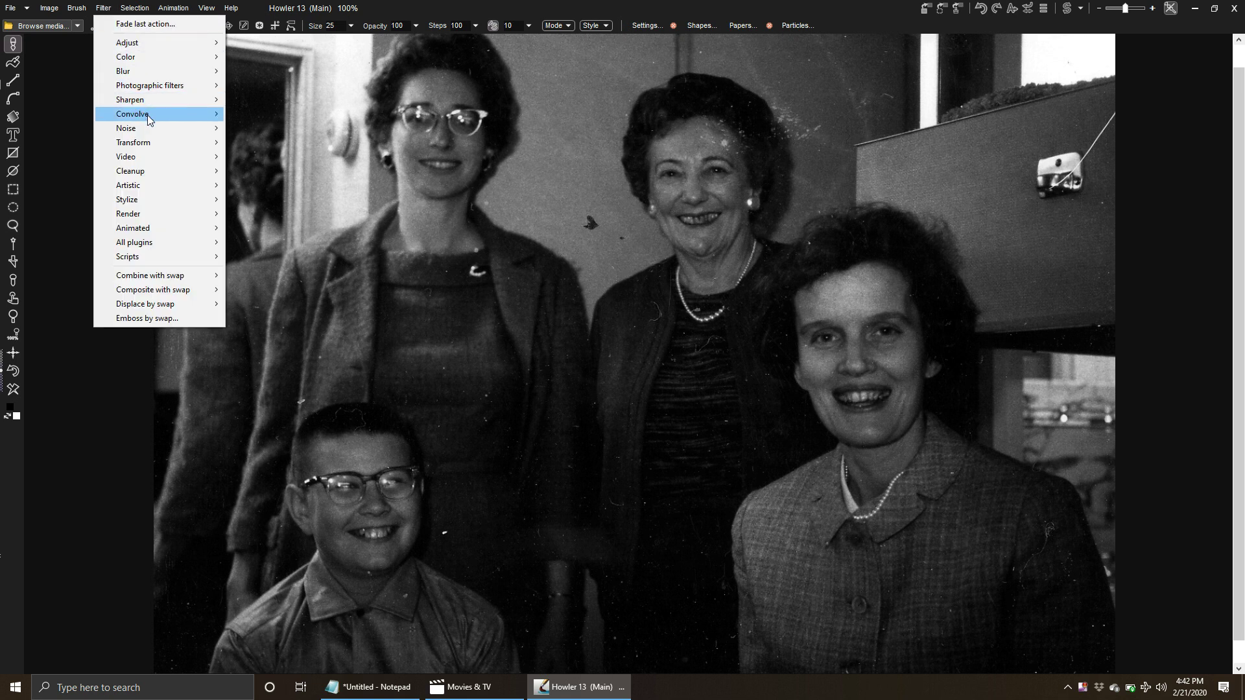
{"action": "mouse_move", "coordinate": [150, 115]}
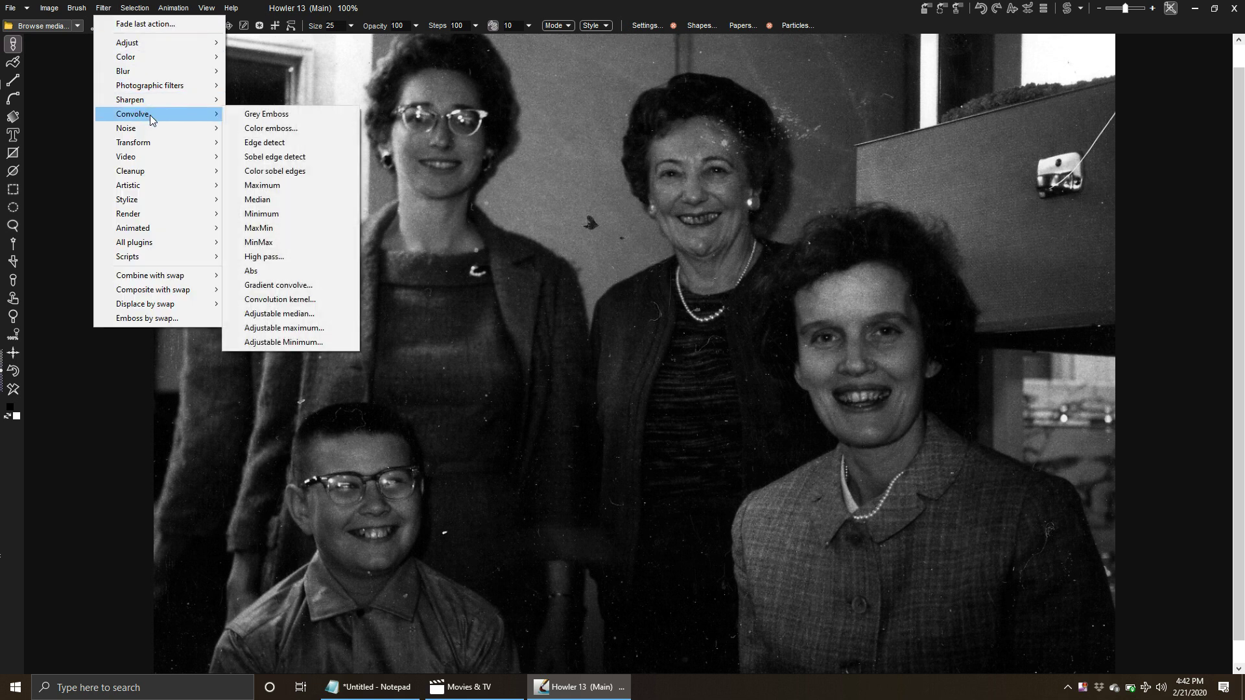
{"action": "left_click", "coordinate": [278, 213]}
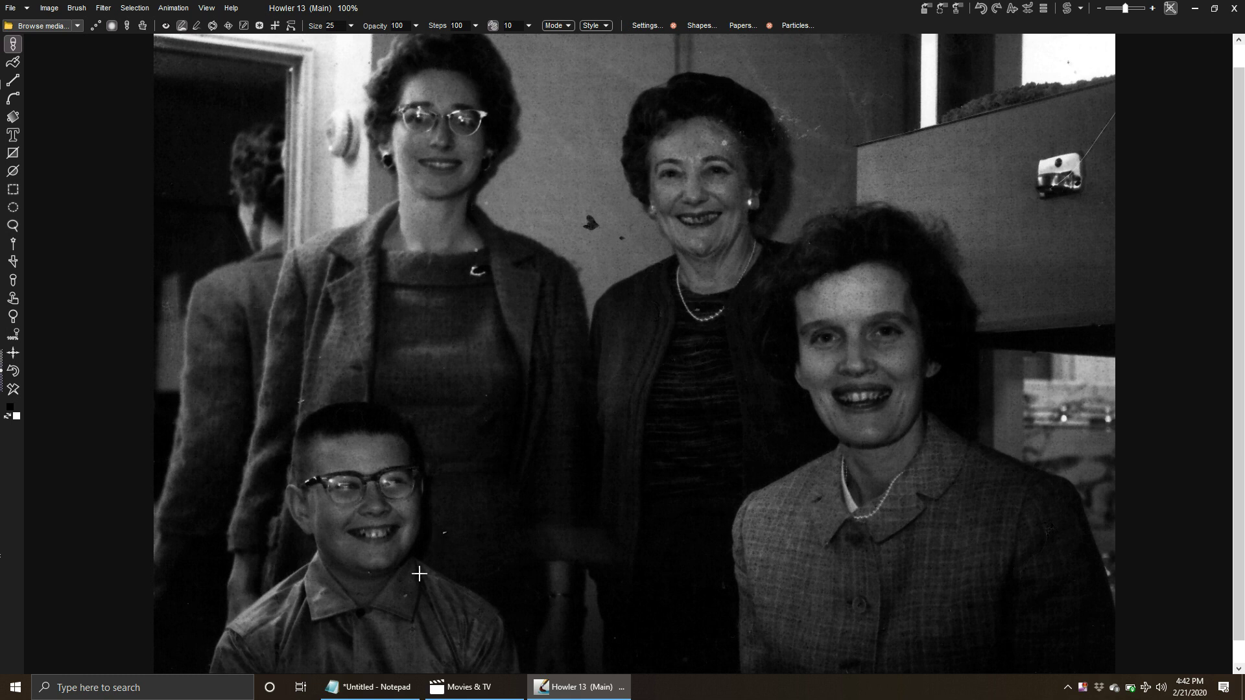
{"action": "left_click", "coordinate": [19, 375]}
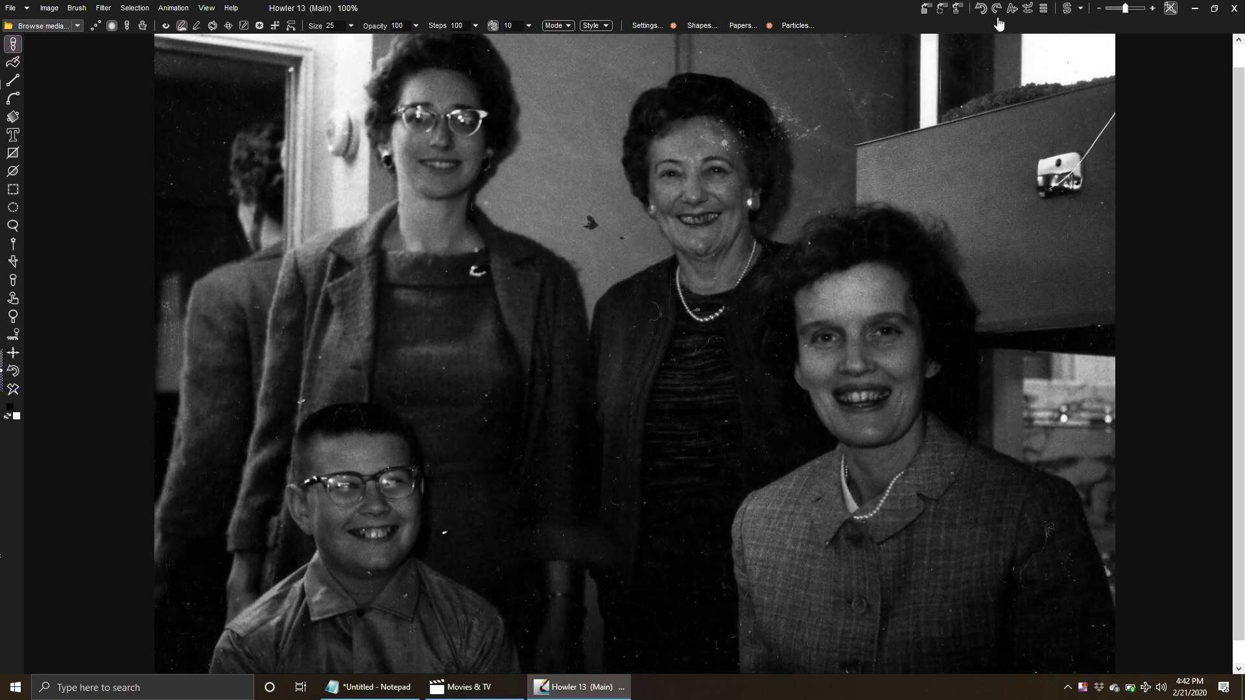
Step: Examine the grid sketch in the swap image again and return to the photo
{"action": "left_click", "coordinate": [1069, 9]}
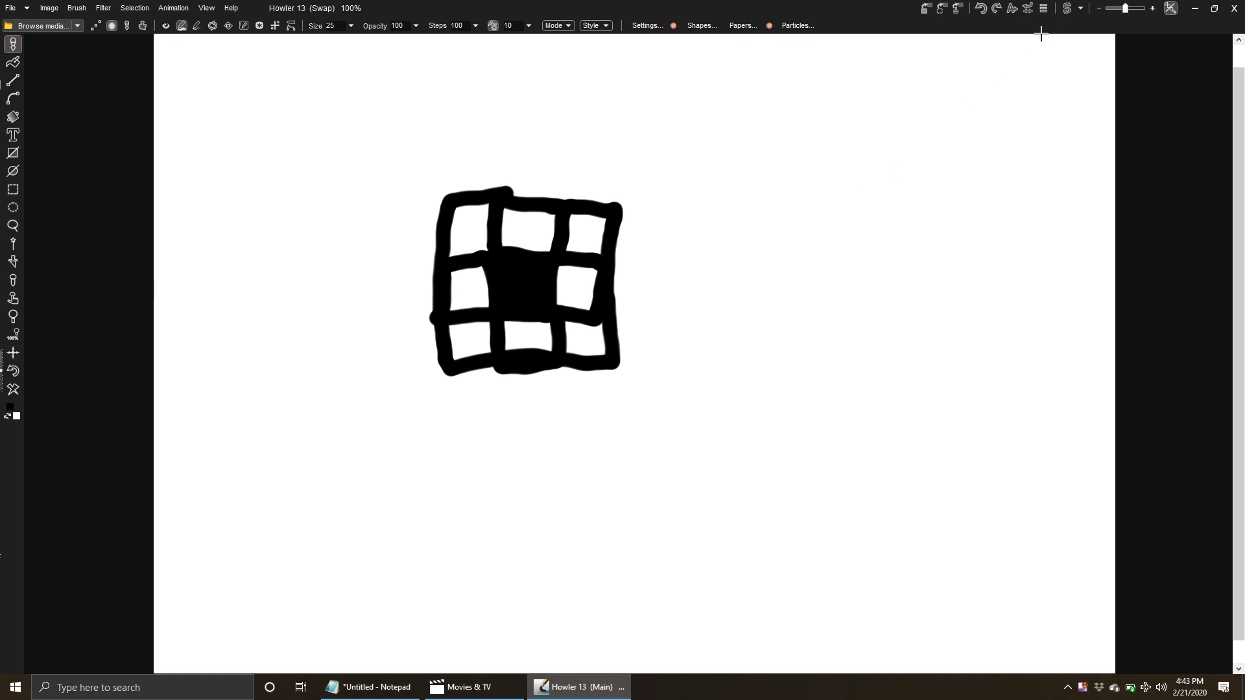
{"action": "left_click", "coordinate": [1068, 9]}
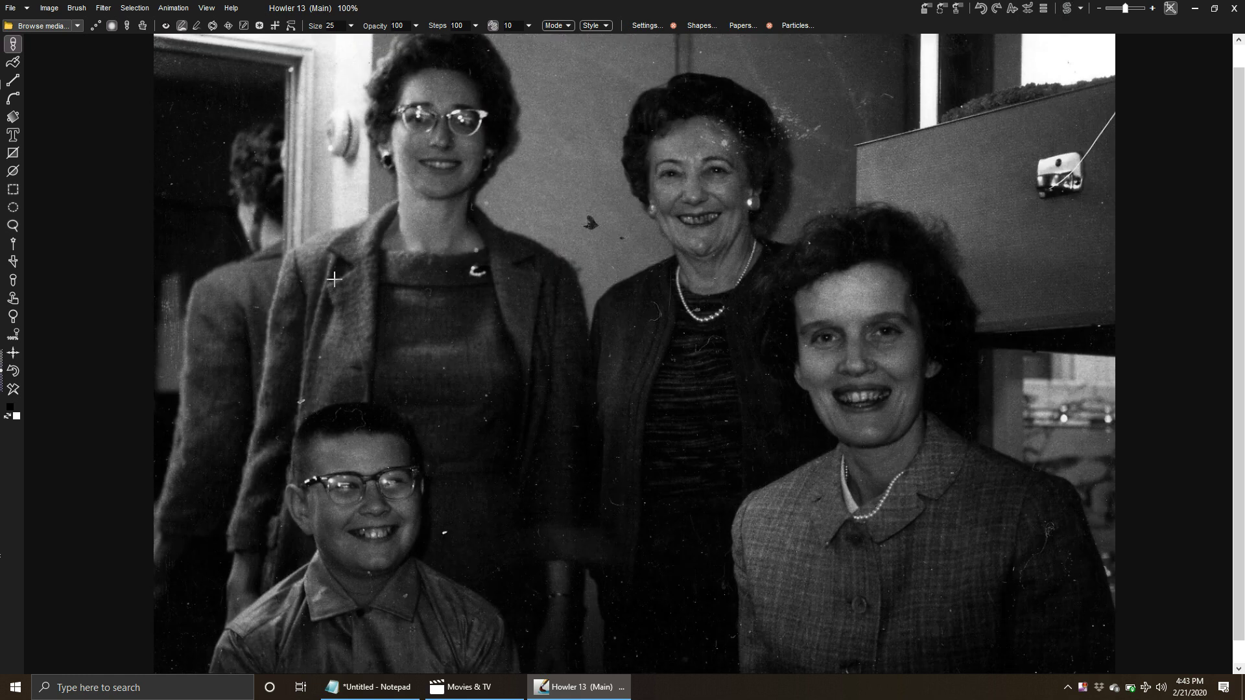
{"action": "left_click", "coordinate": [18, 374]}
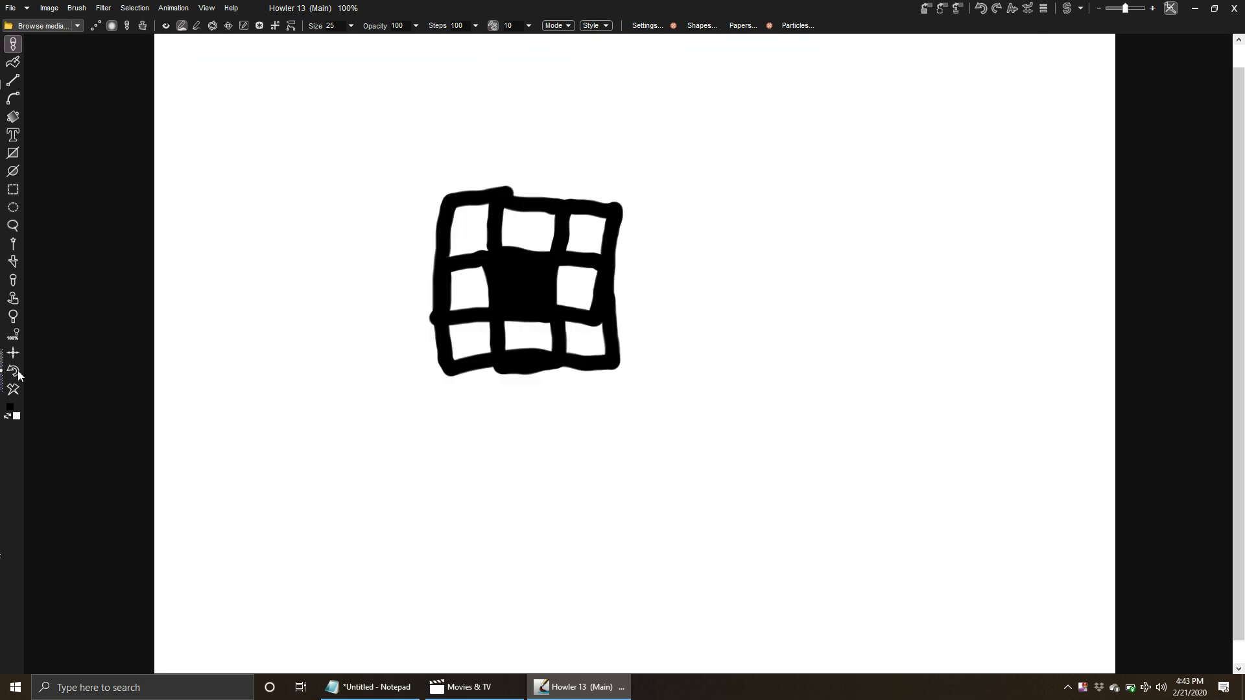
{"action": "left_click", "coordinate": [17, 373]}
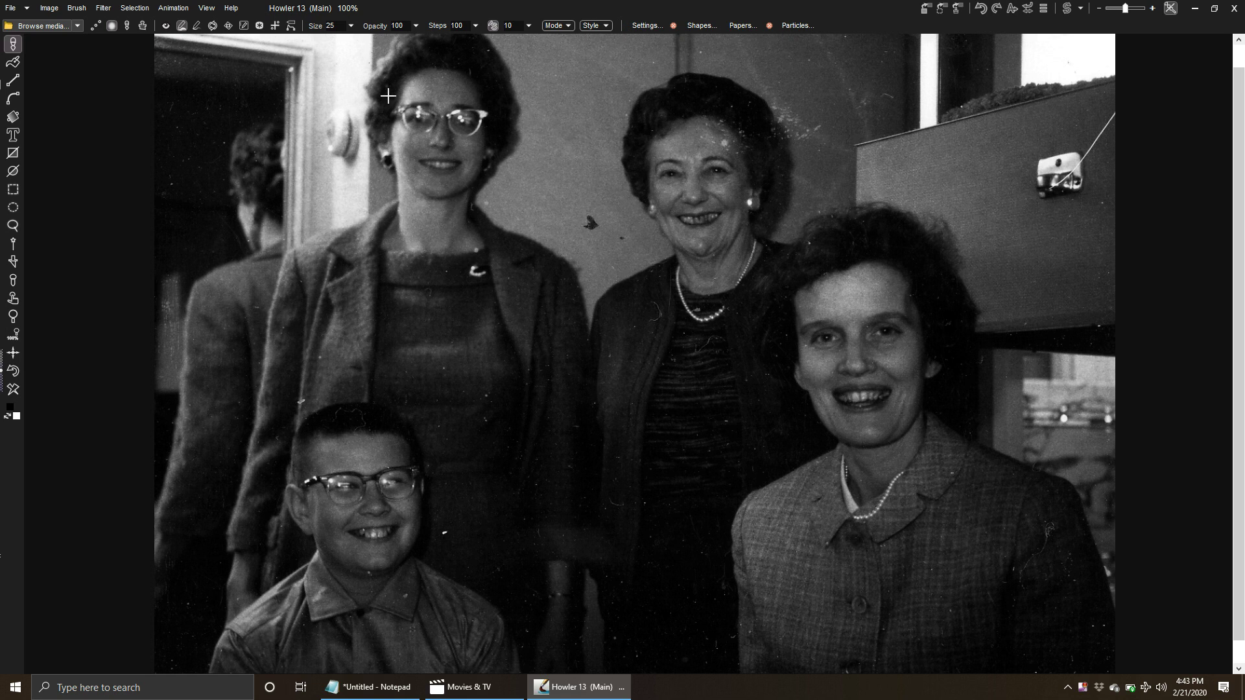
Step: Apply the Maximum convolve filter to the photo and inspect its effect on the specks
{"action": "left_click", "coordinate": [108, 14]}
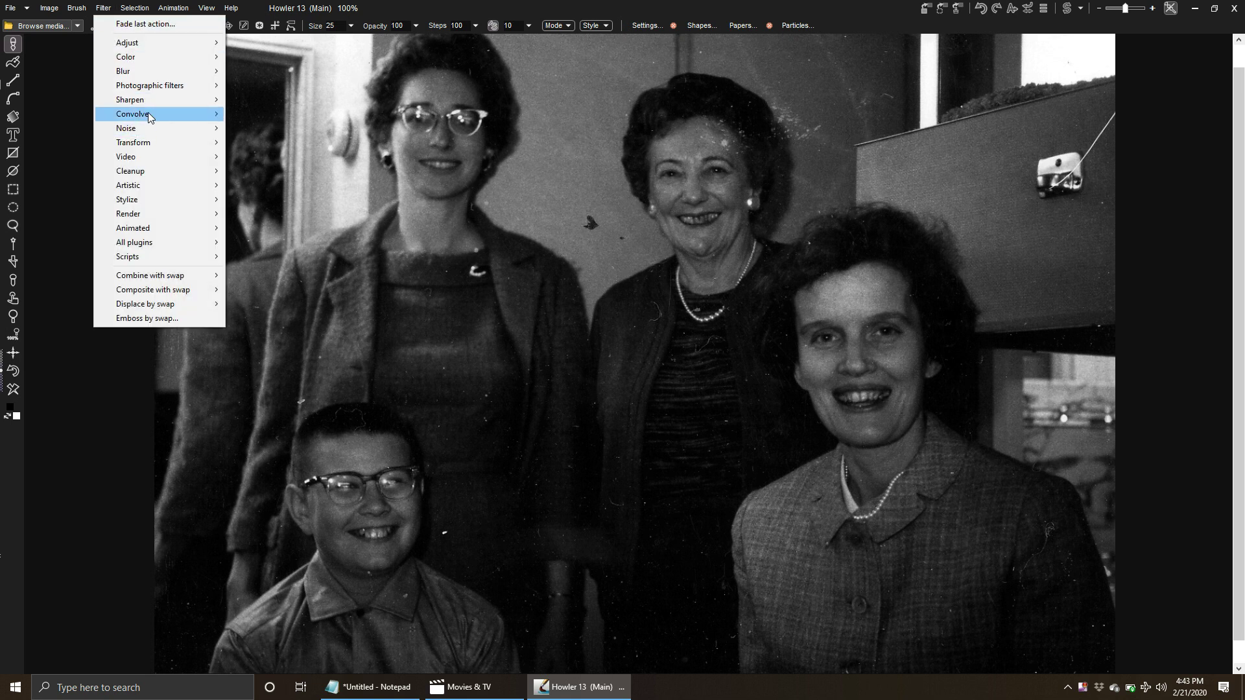
{"action": "mouse_move", "coordinate": [148, 111]}
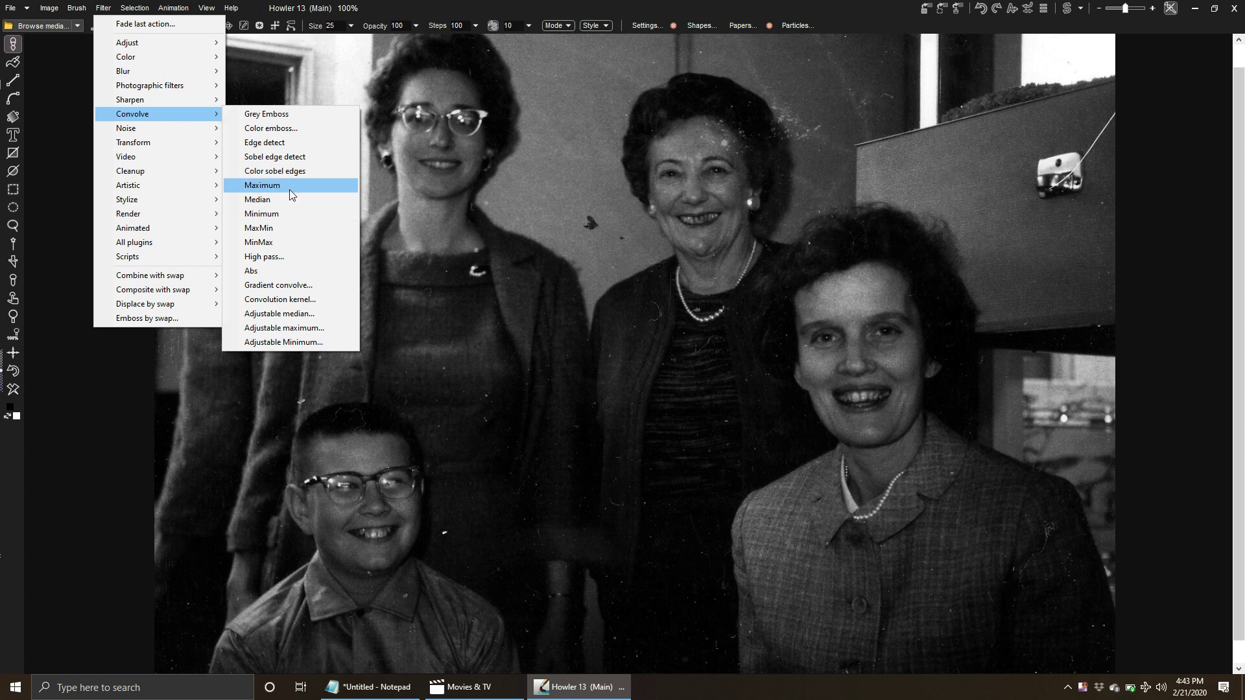
{"action": "left_click", "coordinate": [290, 186]}
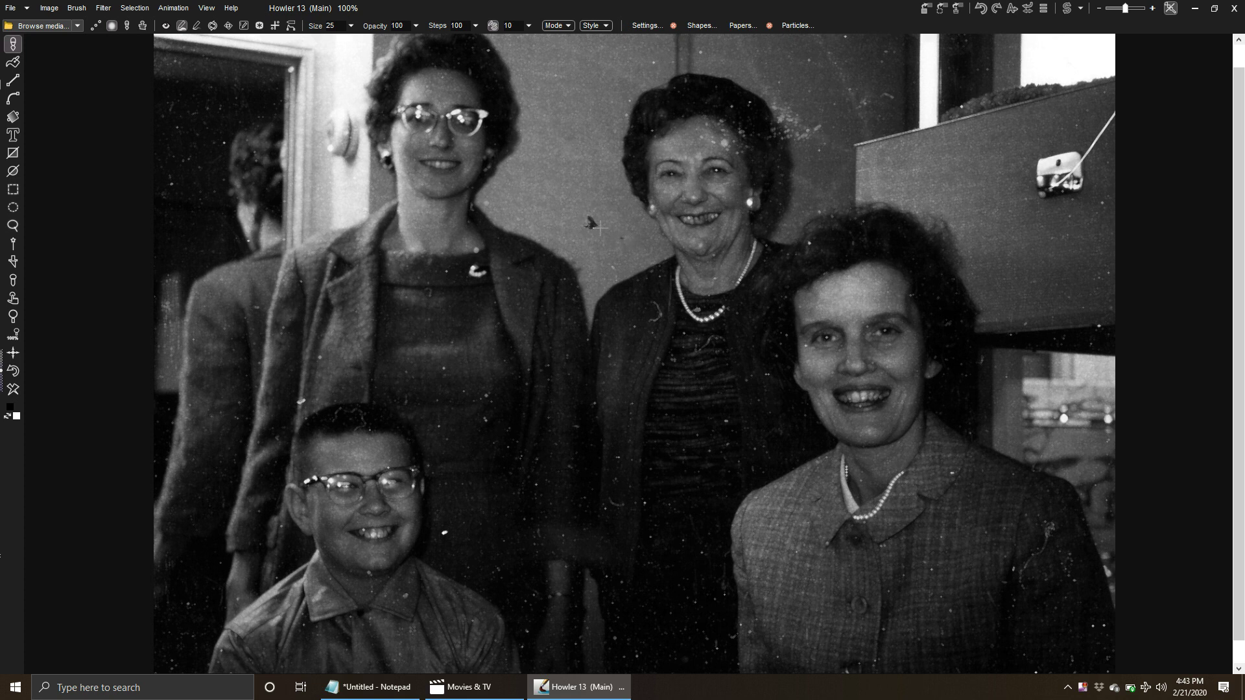
{"action": "left_click", "coordinate": [13, 353]}
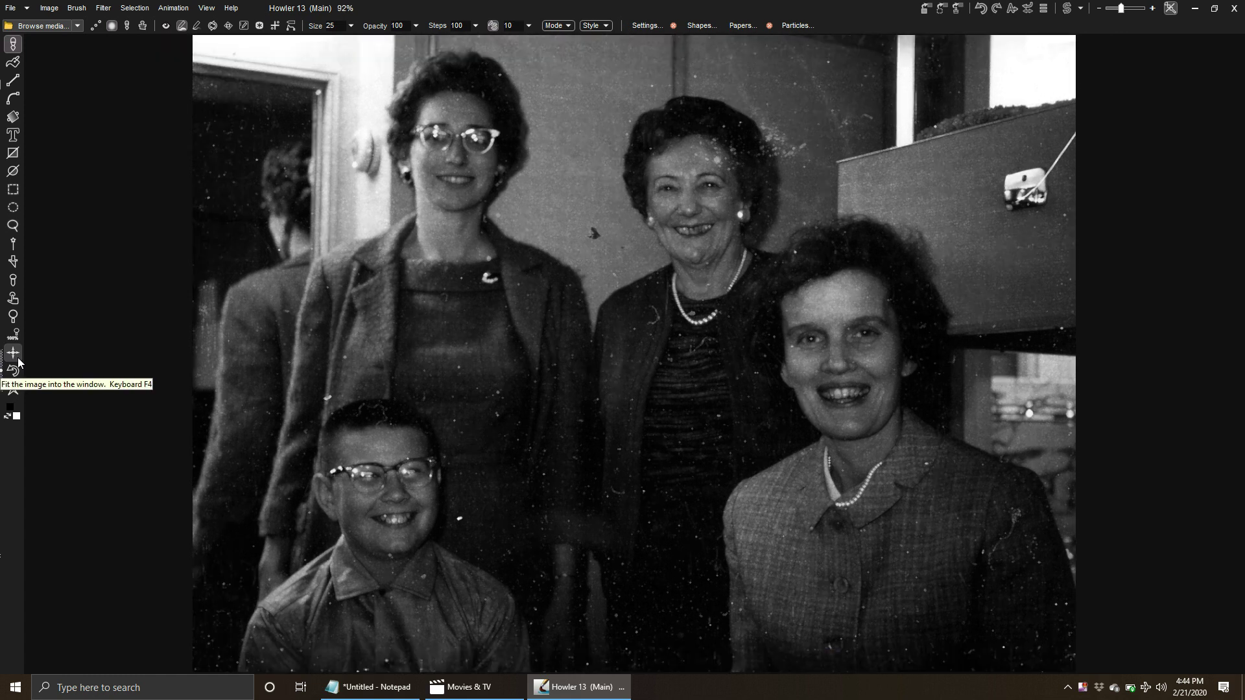
{"action": "left_click", "coordinate": [14, 336]}
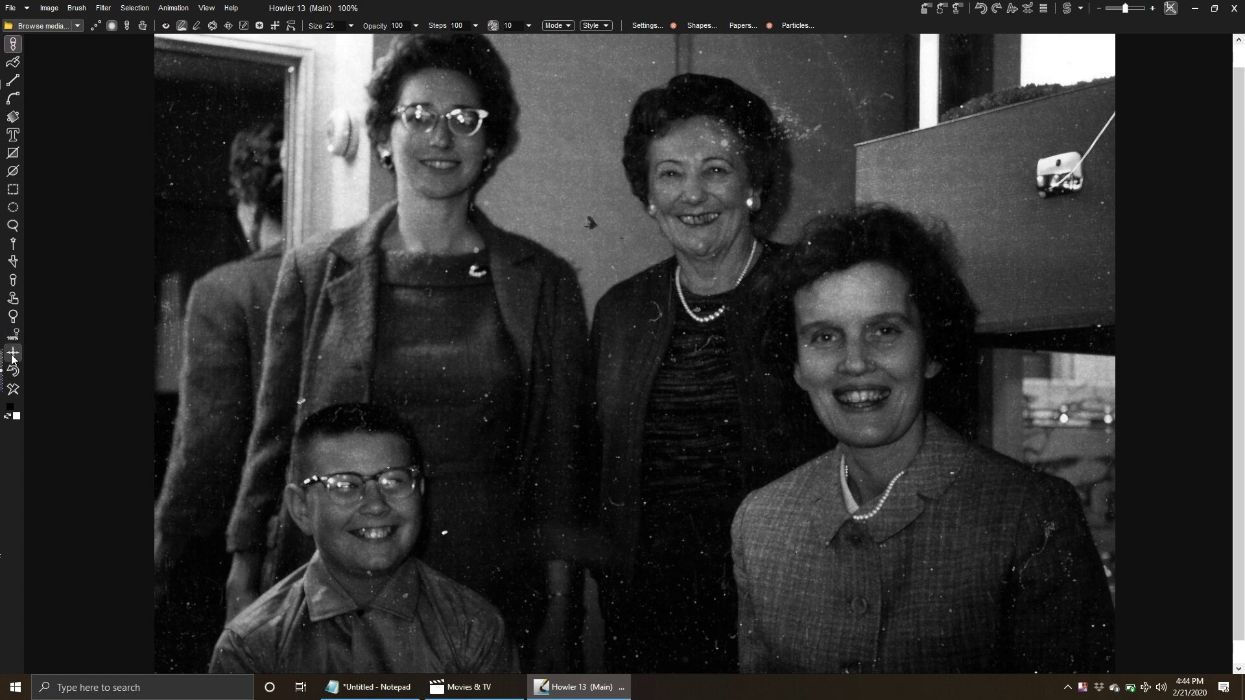
{"action": "left_click", "coordinate": [12, 357]}
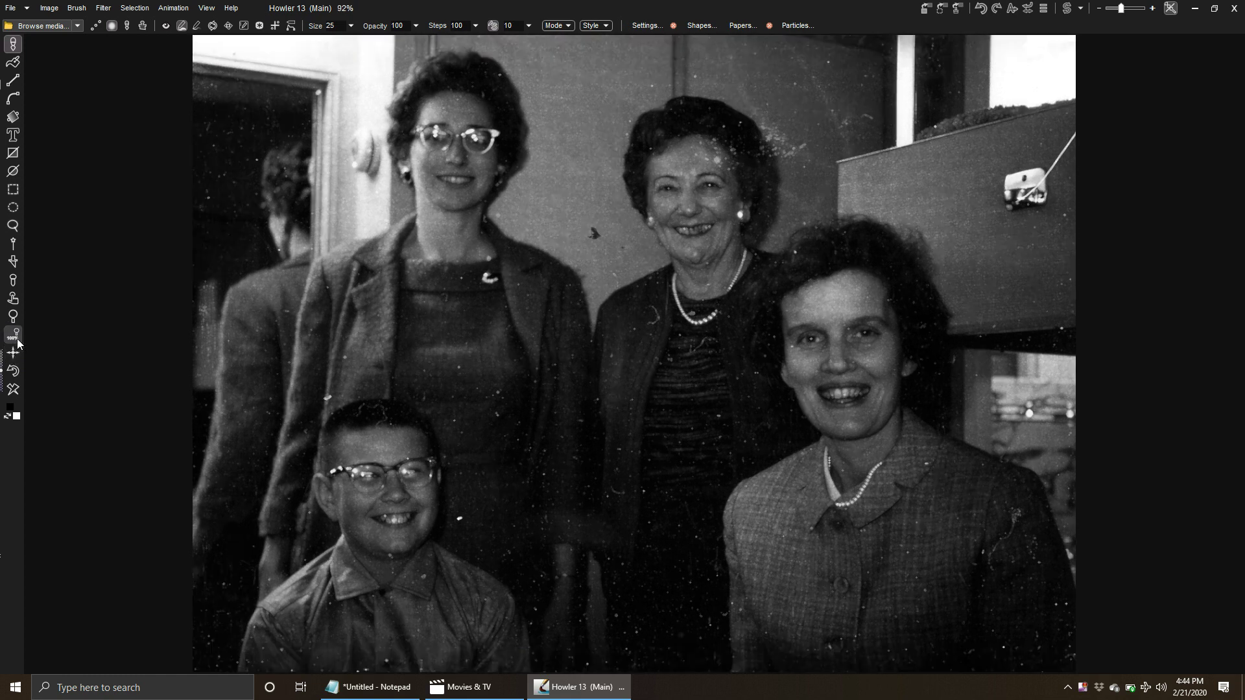
{"action": "left_click", "coordinate": [17, 341]}
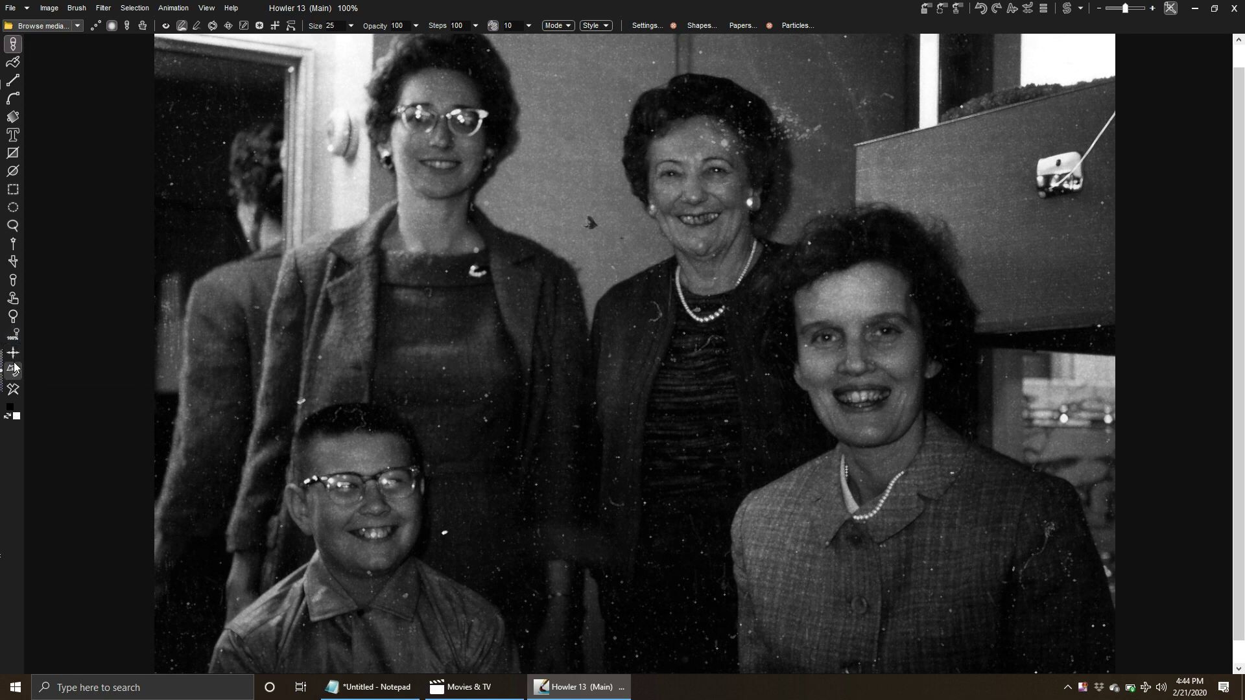
Step: Undo the Maximum filter on the photo
{"action": "left_click", "coordinate": [14, 368]}
{"action": "left_click", "coordinate": [14, 369]}
{"action": "left_click", "coordinate": [14, 368]}
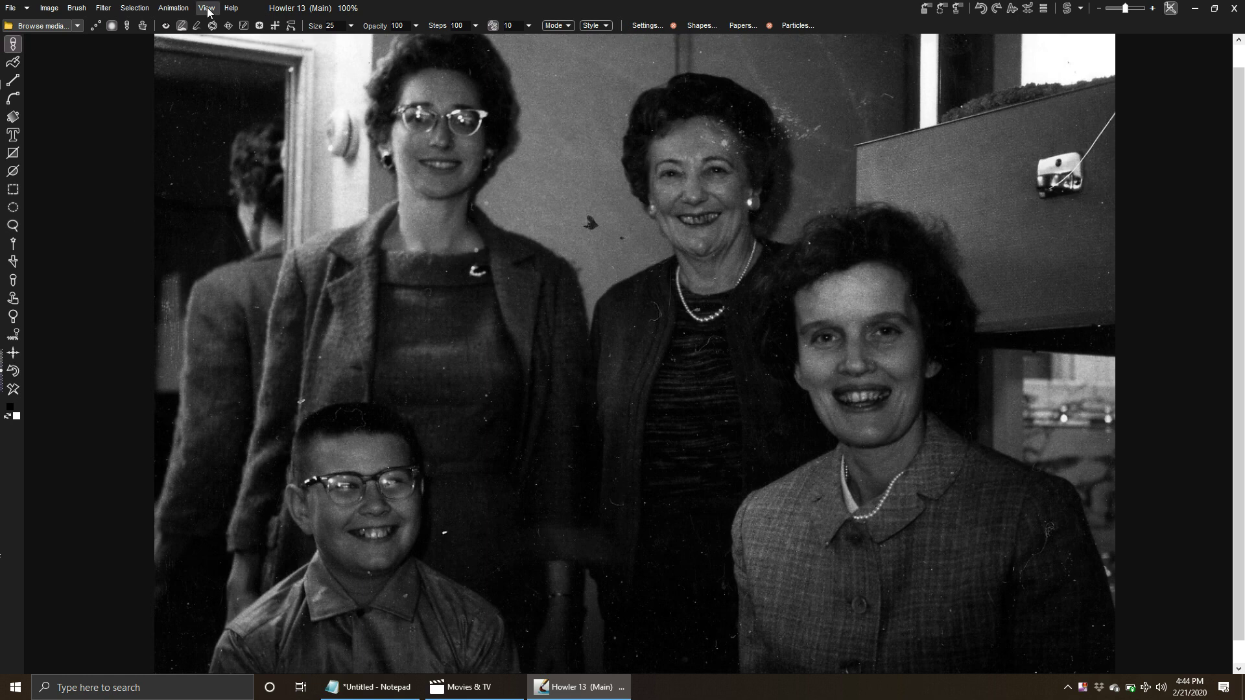
Step: Try the MaxMin convolve filter on the photo
{"action": "left_click", "coordinate": [102, 9]}
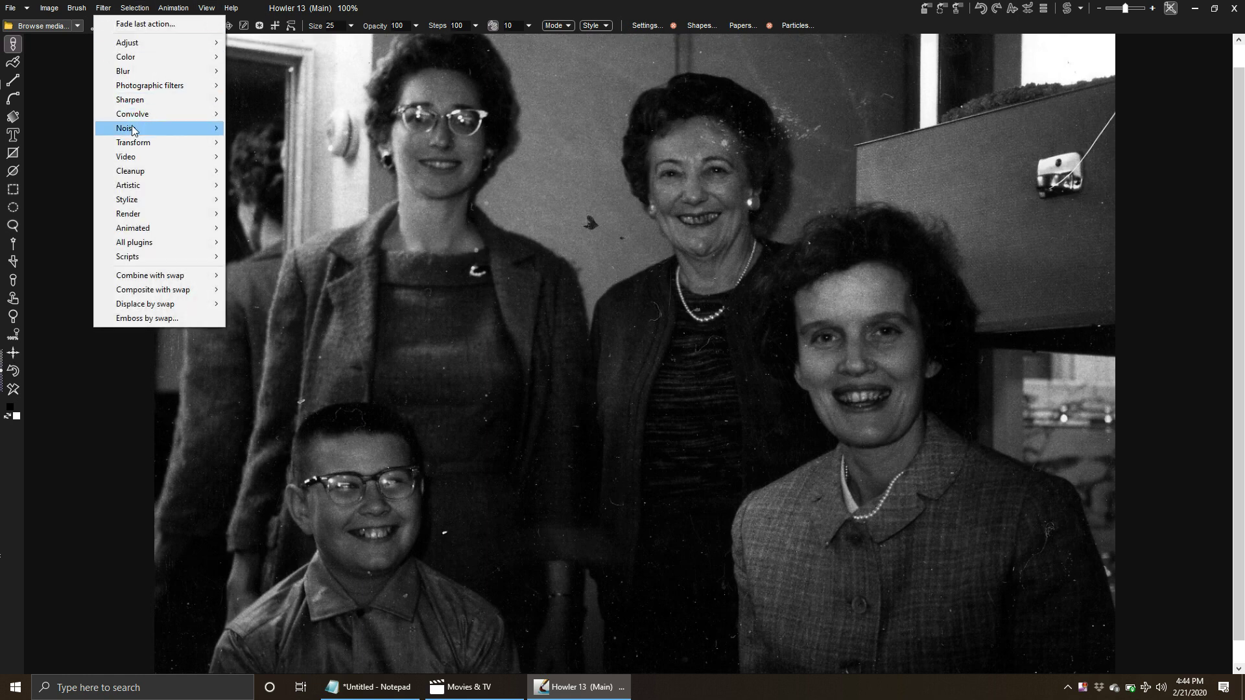
{"action": "mouse_move", "coordinate": [154, 112]}
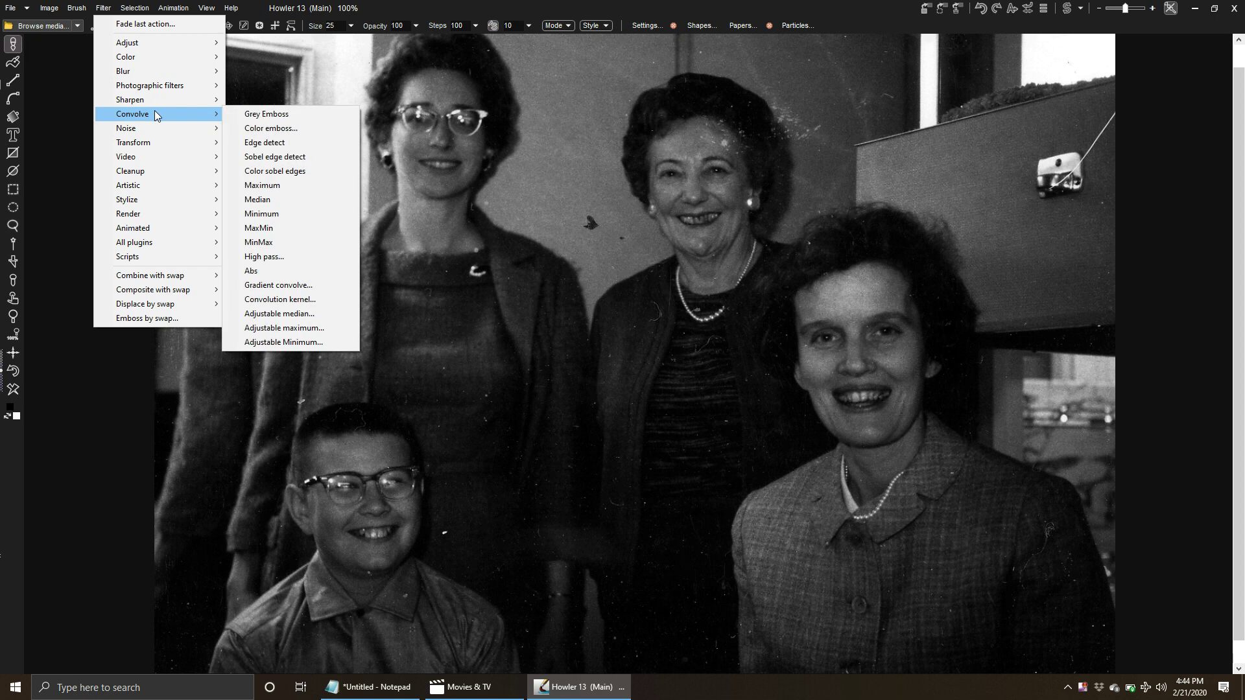
{"action": "left_click", "coordinate": [274, 231]}
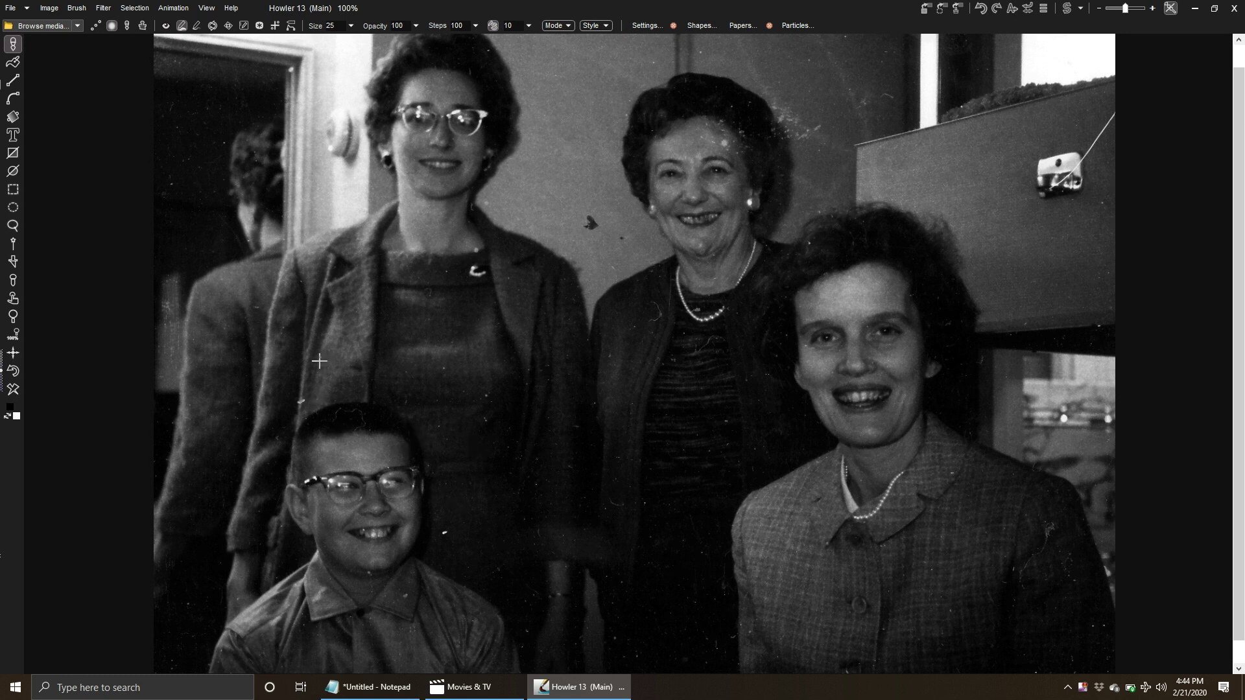
{"action": "left_click", "coordinate": [103, 8]}
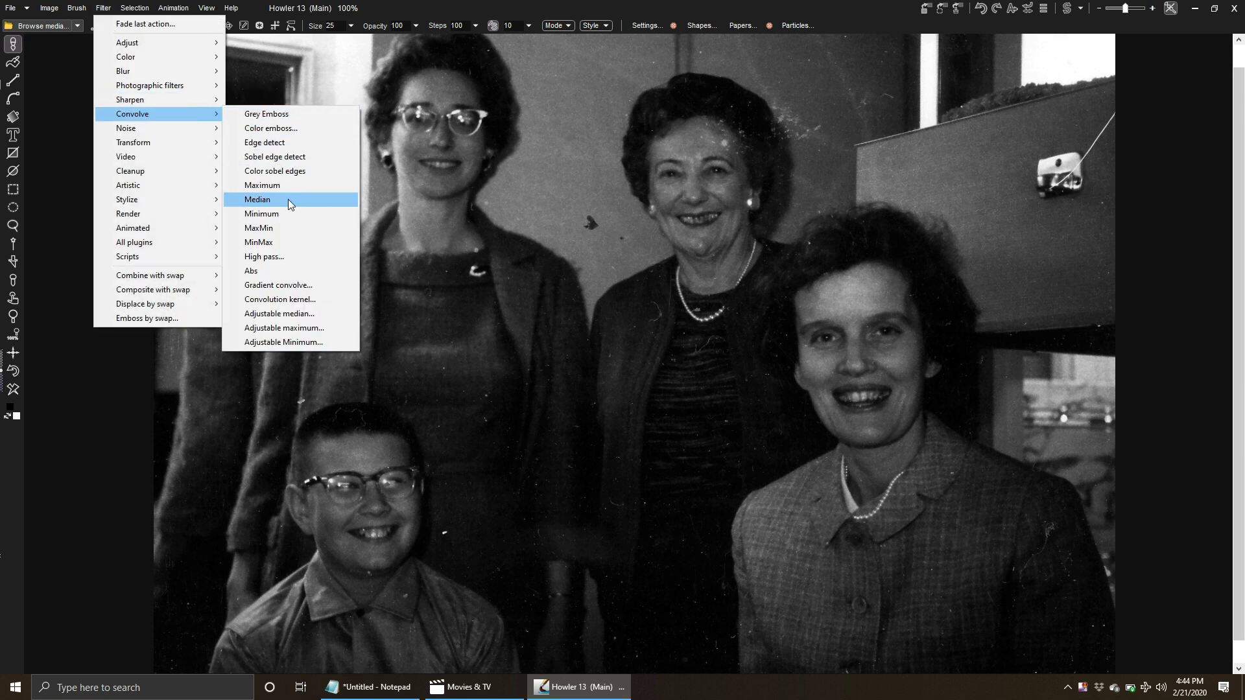
{"action": "left_click", "coordinate": [282, 227]}
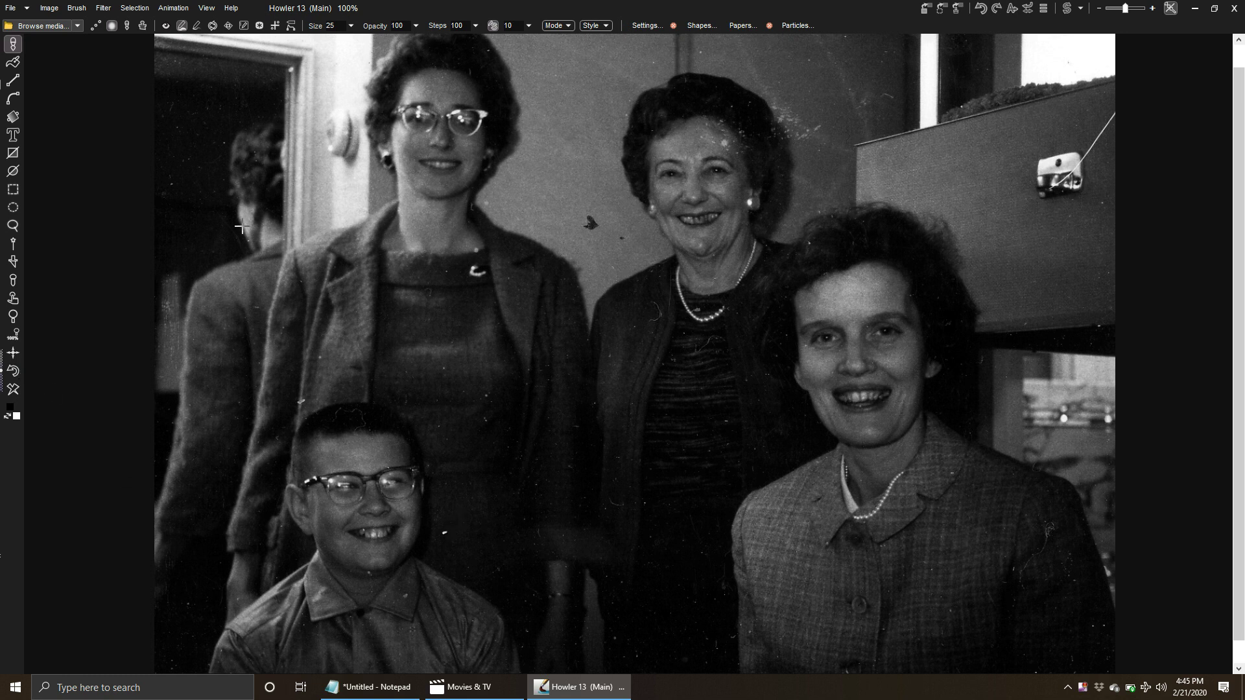
Step: Apply the adjustable Minimum filter to the photo with a size of 6
{"action": "left_click", "coordinate": [106, 8]}
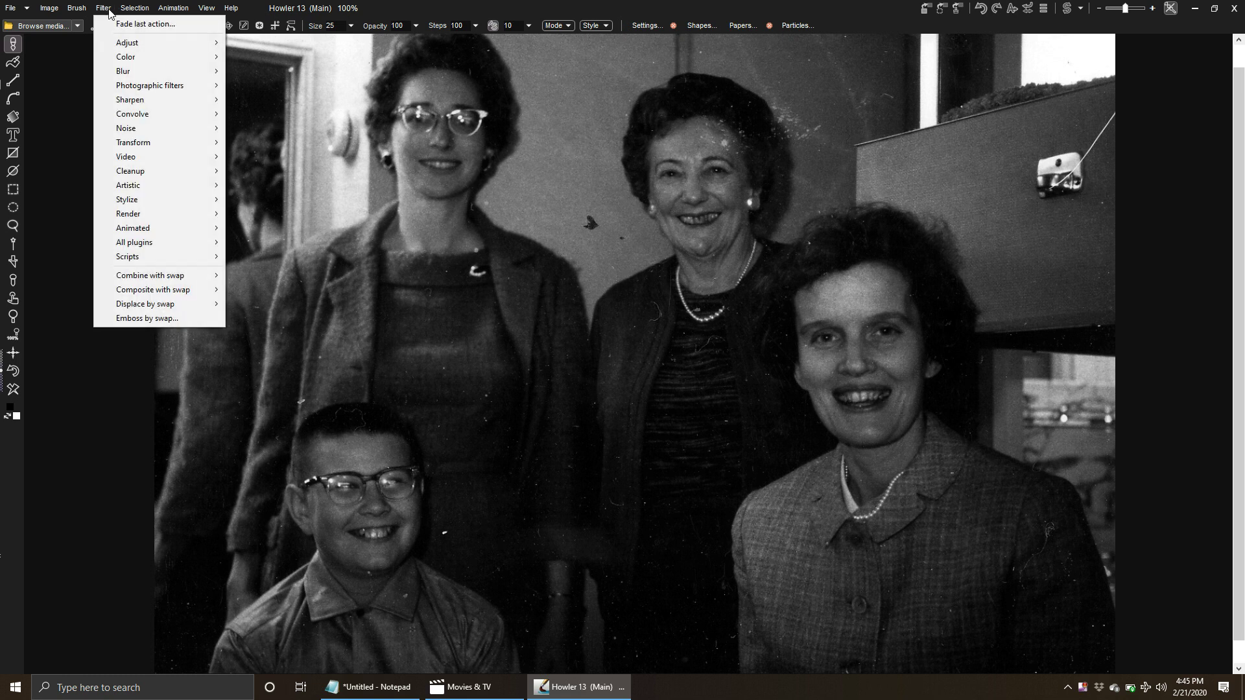
{"action": "mouse_move", "coordinate": [129, 116]}
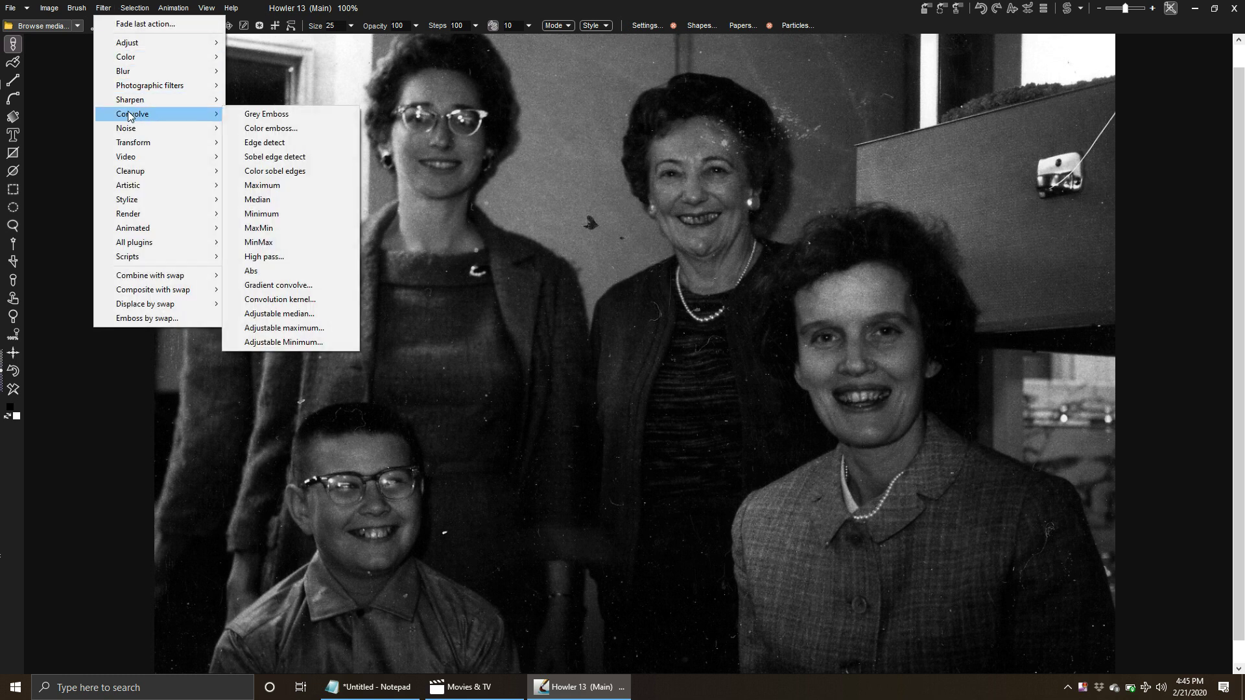
{"action": "left_click", "coordinate": [323, 341]}
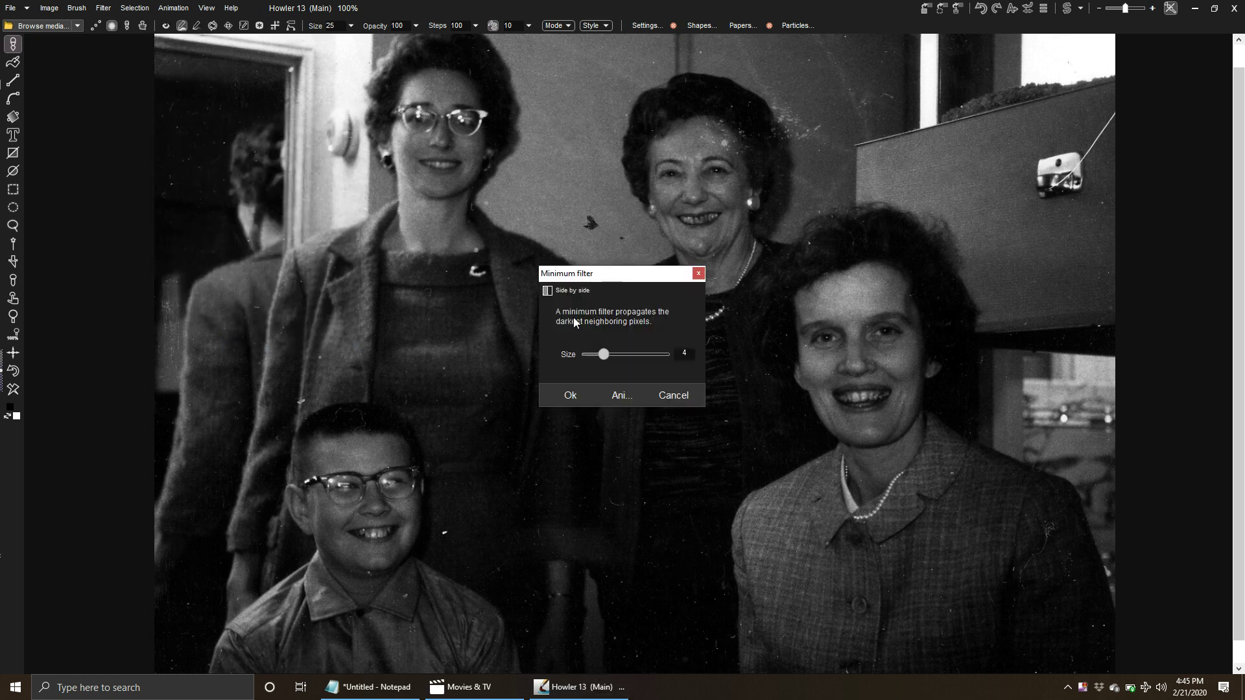
{"action": "left_click_drag", "start_coordinate": [605, 359], "coordinate": [617, 357]}
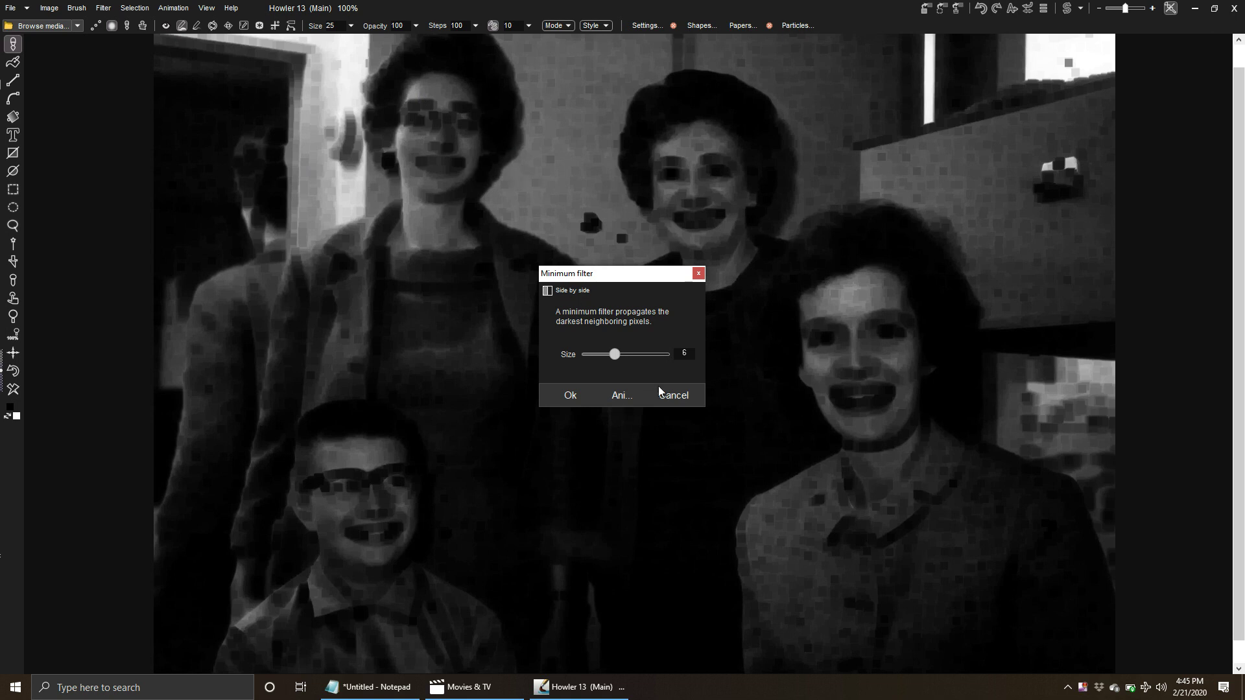
{"action": "left_click", "coordinate": [570, 395]}
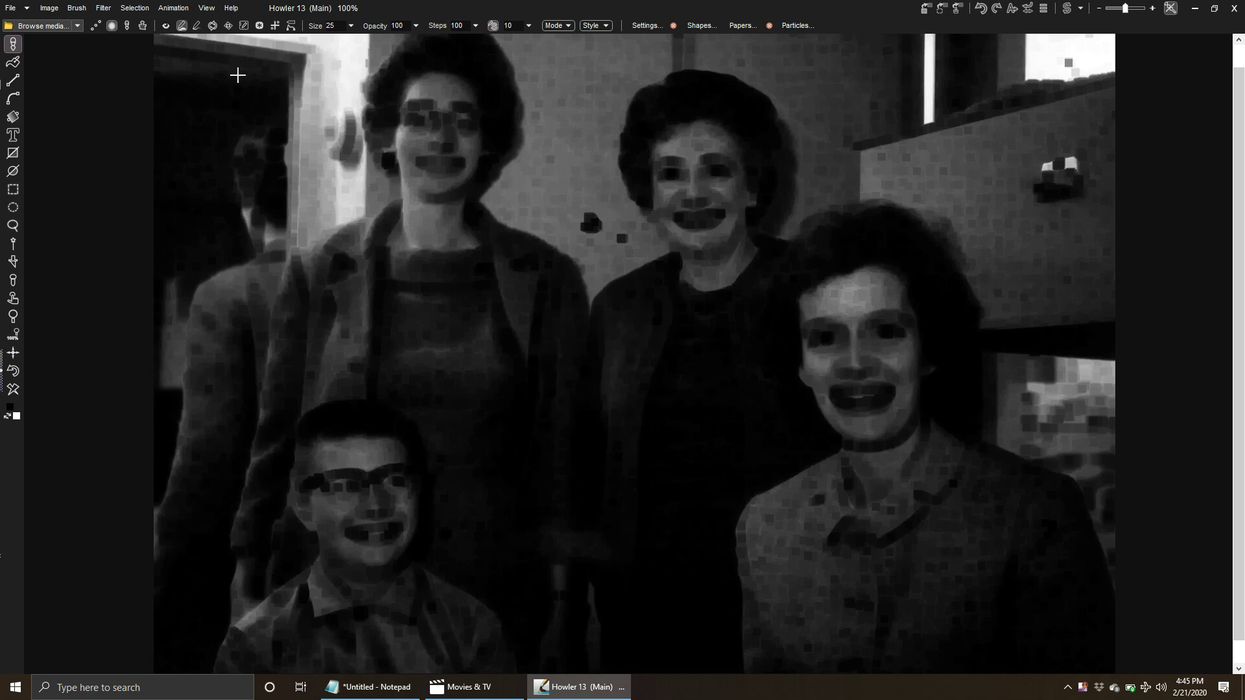
Step: Apply the adjustable Maximum filter to the darkened photo with a size of 5
{"action": "left_click", "coordinate": [101, 8]}
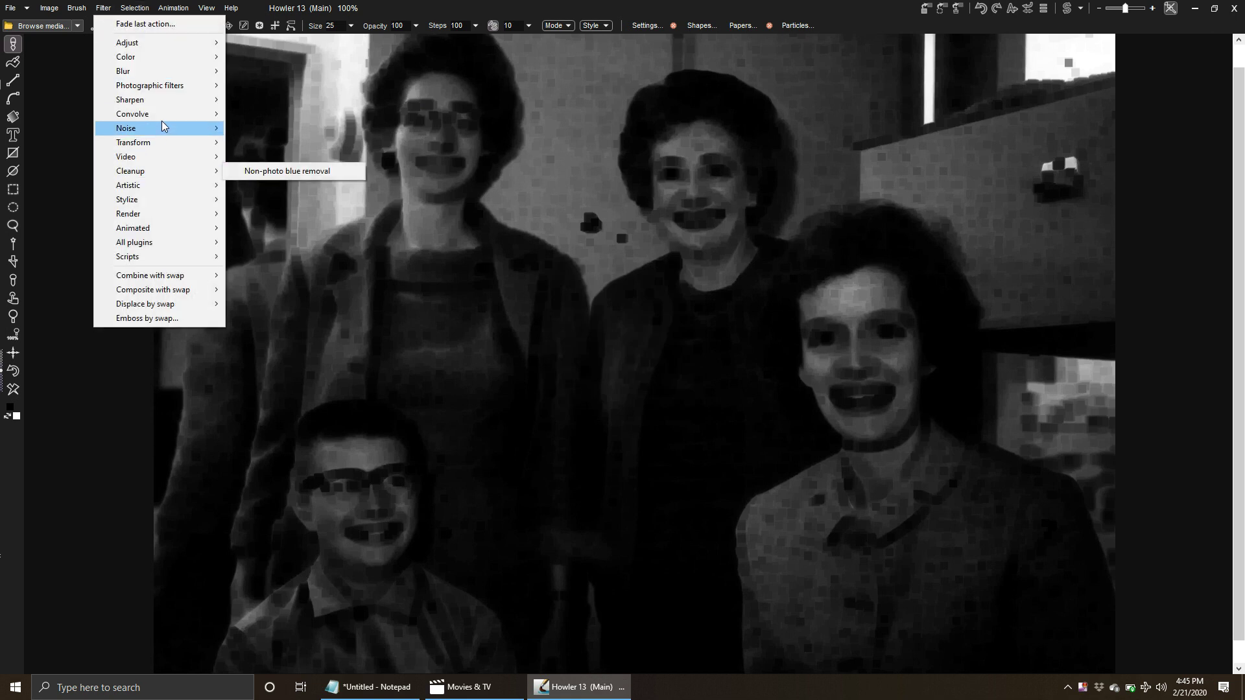
{"action": "mouse_move", "coordinate": [162, 117]}
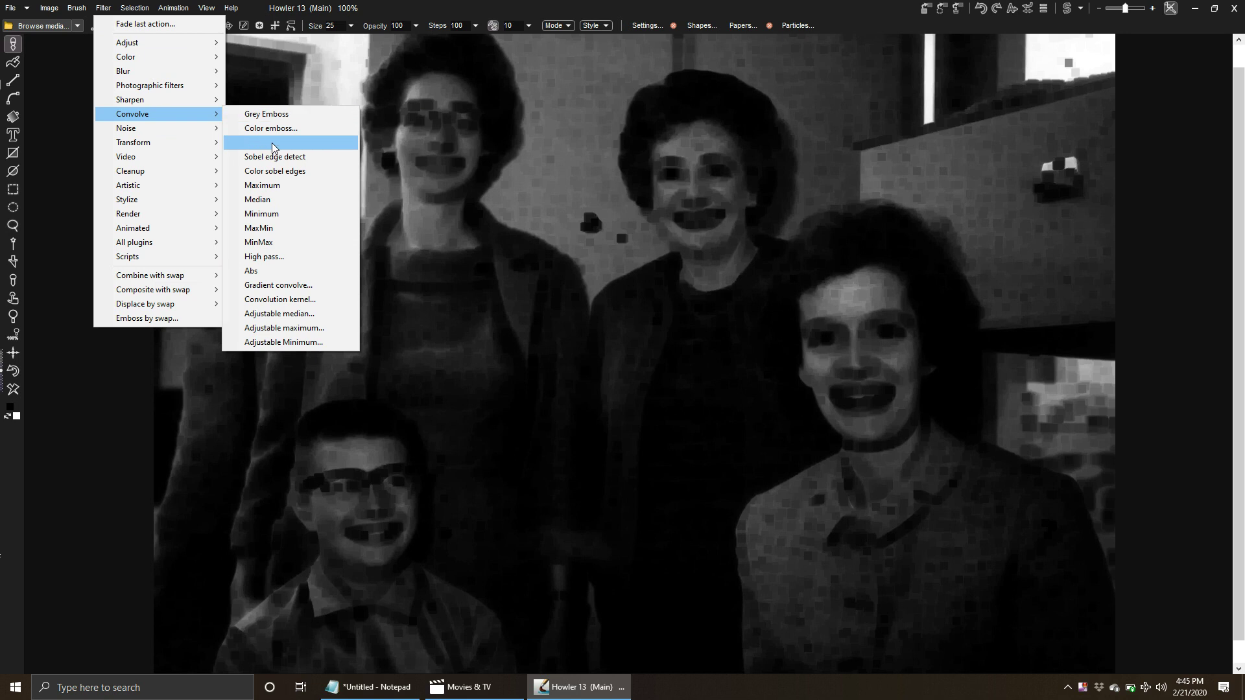
{"action": "left_click", "coordinate": [310, 328]}
{"action": "left_click", "coordinate": [614, 356]}
{"action": "left_click_drag", "start_coordinate": [614, 358], "coordinate": [618, 358]}
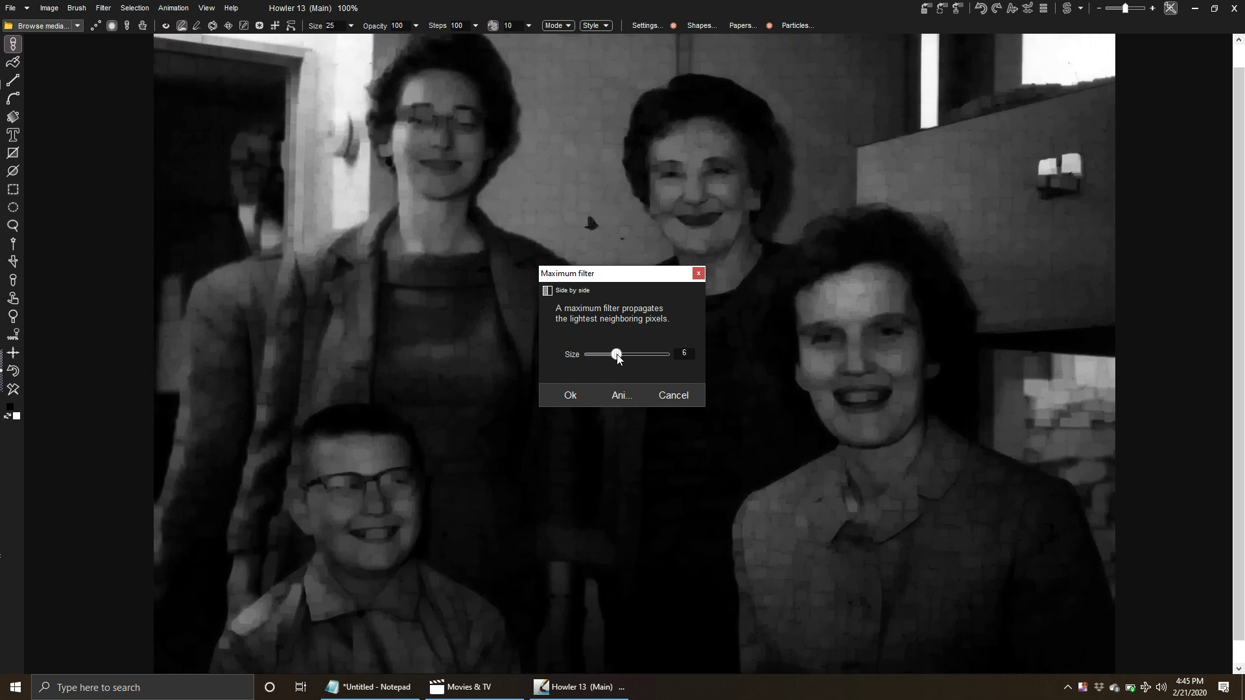
{"action": "left_click_drag", "start_coordinate": [618, 357], "coordinate": [616, 357]}
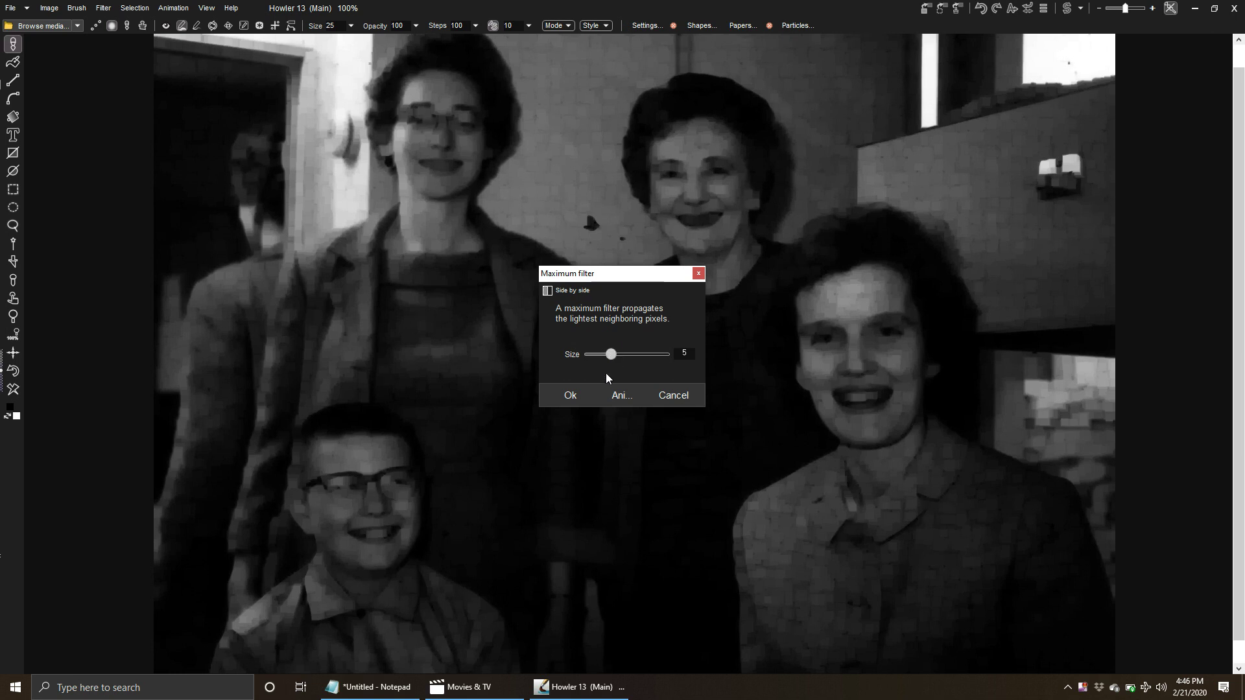
{"action": "left_click", "coordinate": [581, 395]}
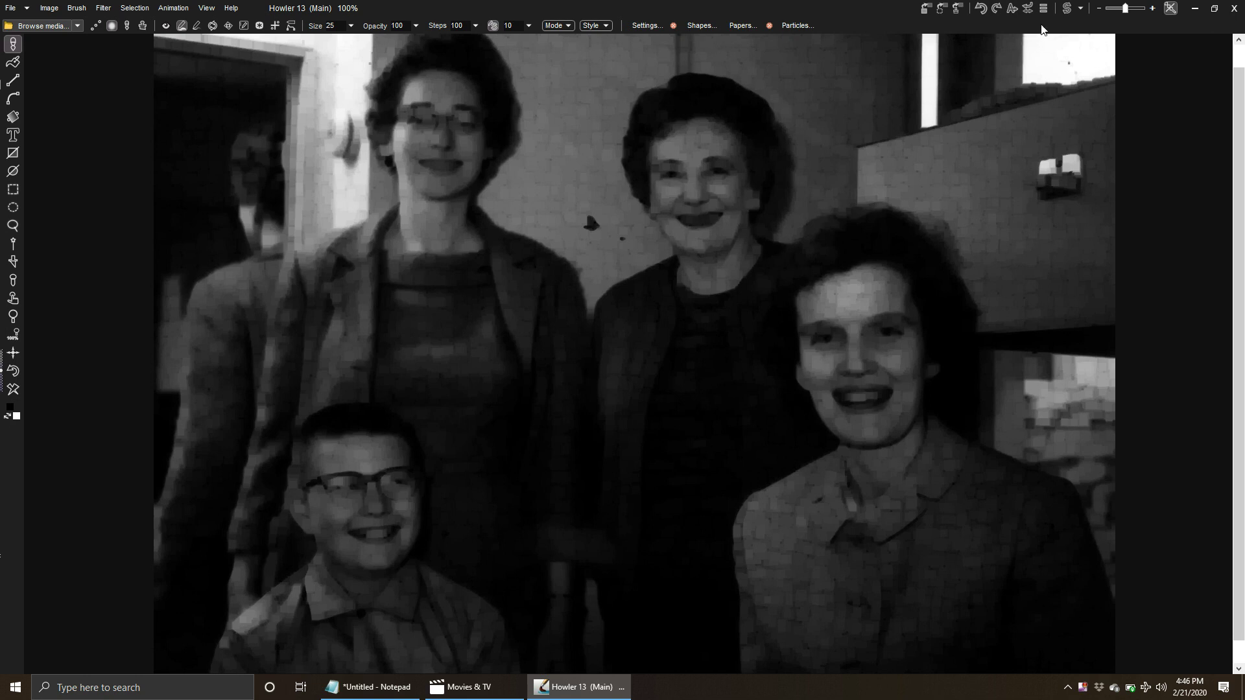
Step: Store a copy of the filtered photo and restore the original photo as the main image
{"action": "left_click", "coordinate": [927, 11]}
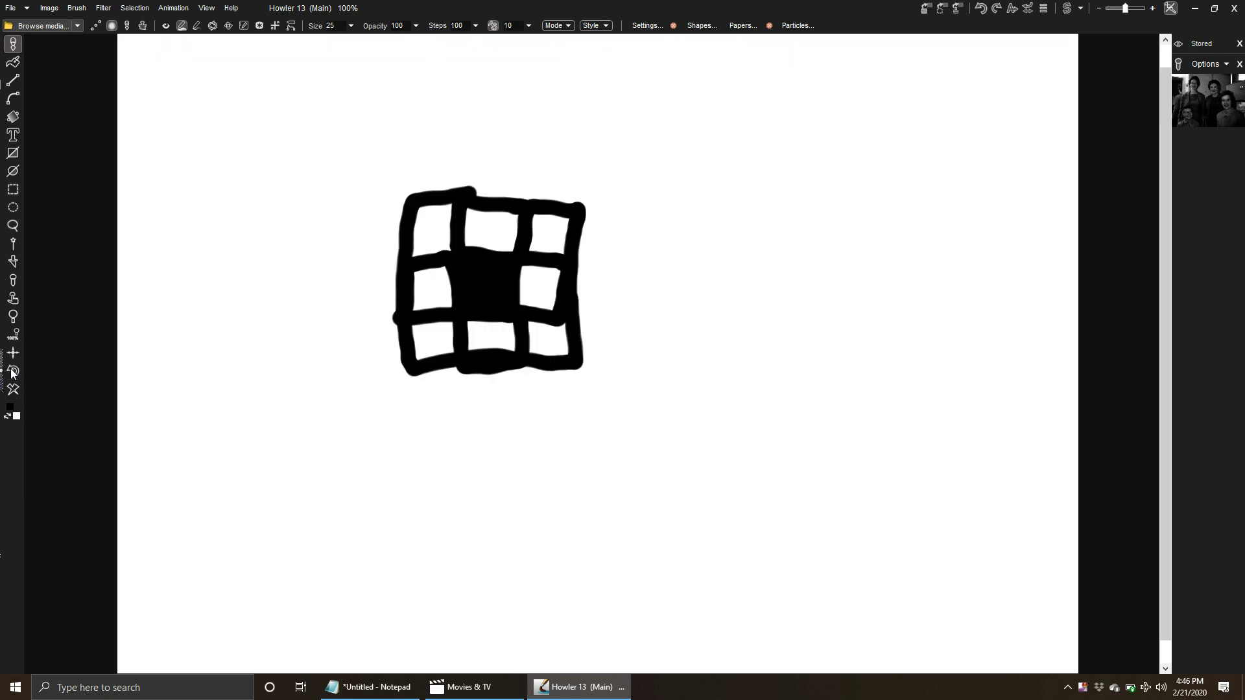
{"action": "left_click", "coordinate": [13, 372]}
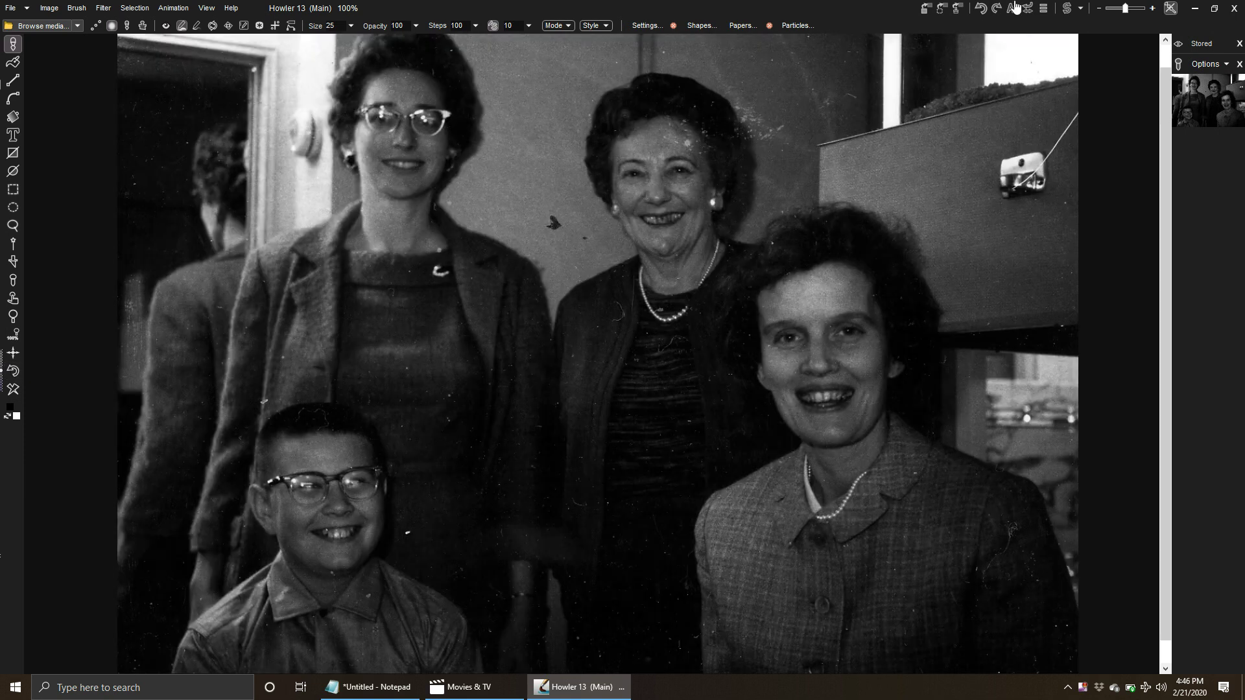
Step: Load the stored filtered photo into the swap image in place of the grid drawing
{"action": "left_click", "coordinate": [1067, 9]}
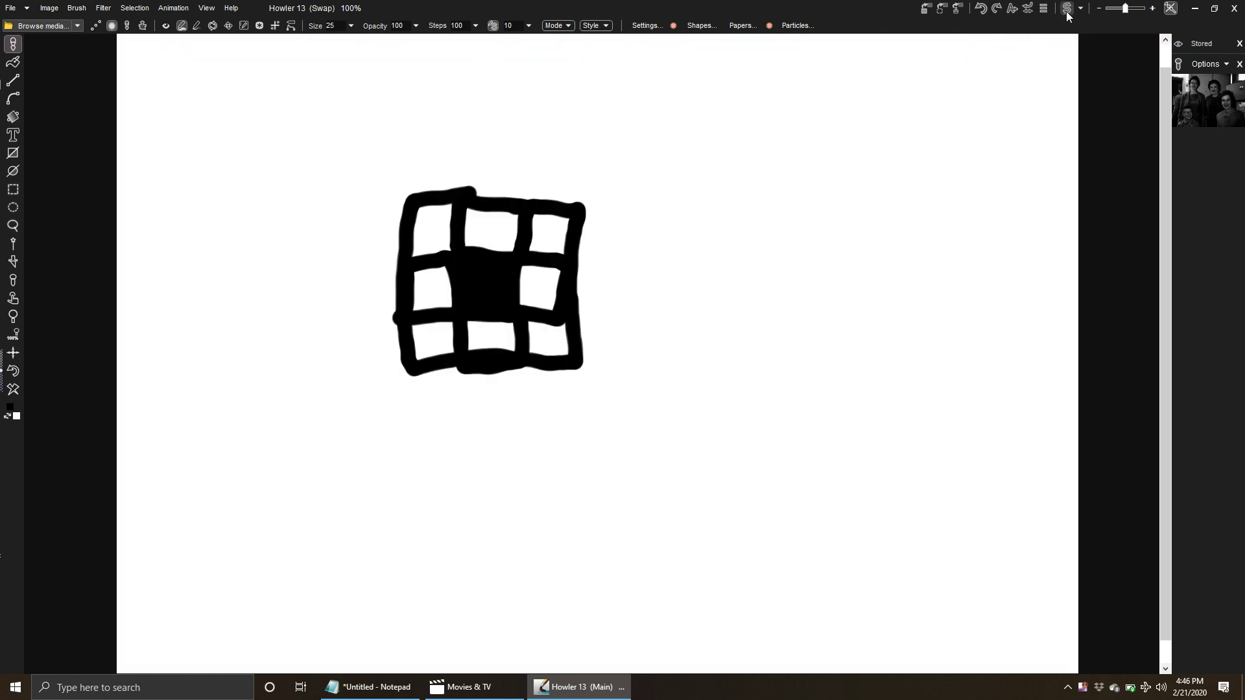
{"action": "left_click", "coordinate": [1188, 105]}
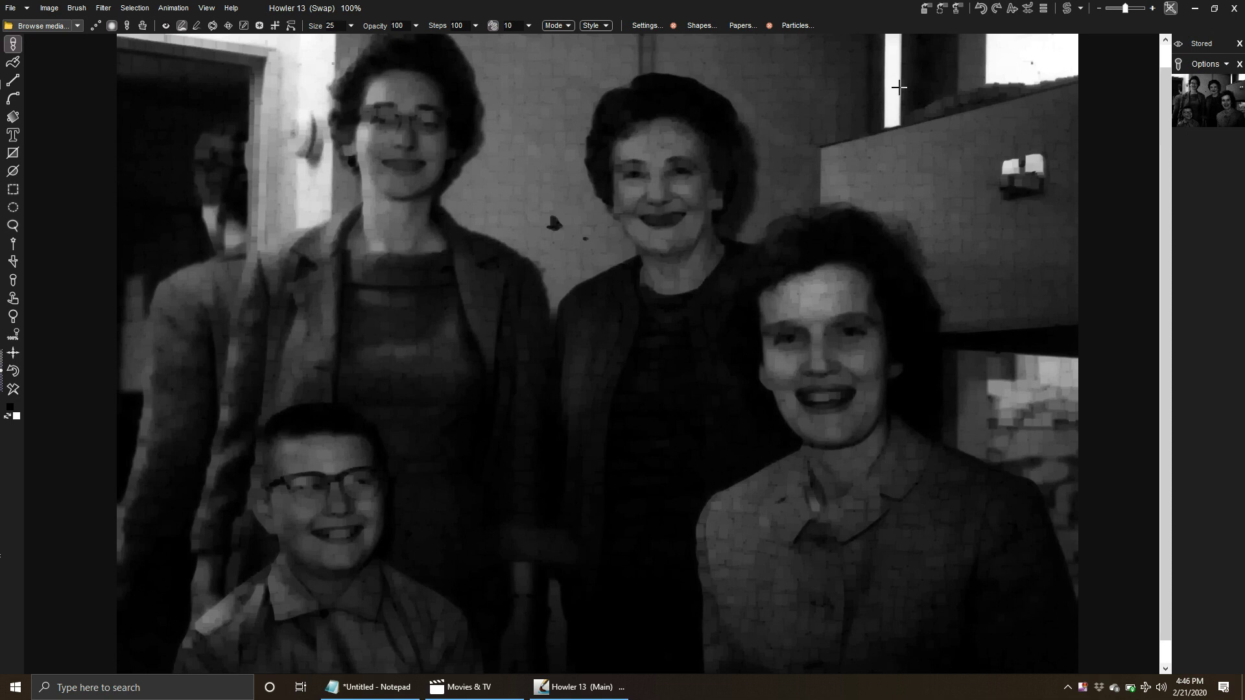
{"action": "left_click", "coordinate": [1067, 9]}
Step: Compare the original photo with the filtered version by alternating between the main and swap images
{"action": "left_click", "coordinate": [1068, 8]}
{"action": "left_click", "coordinate": [1067, 9]}
{"action": "left_click", "coordinate": [1067, 9]}
{"action": "left_click", "coordinate": [1067, 9]}
{"action": "left_click", "coordinate": [1067, 9]}
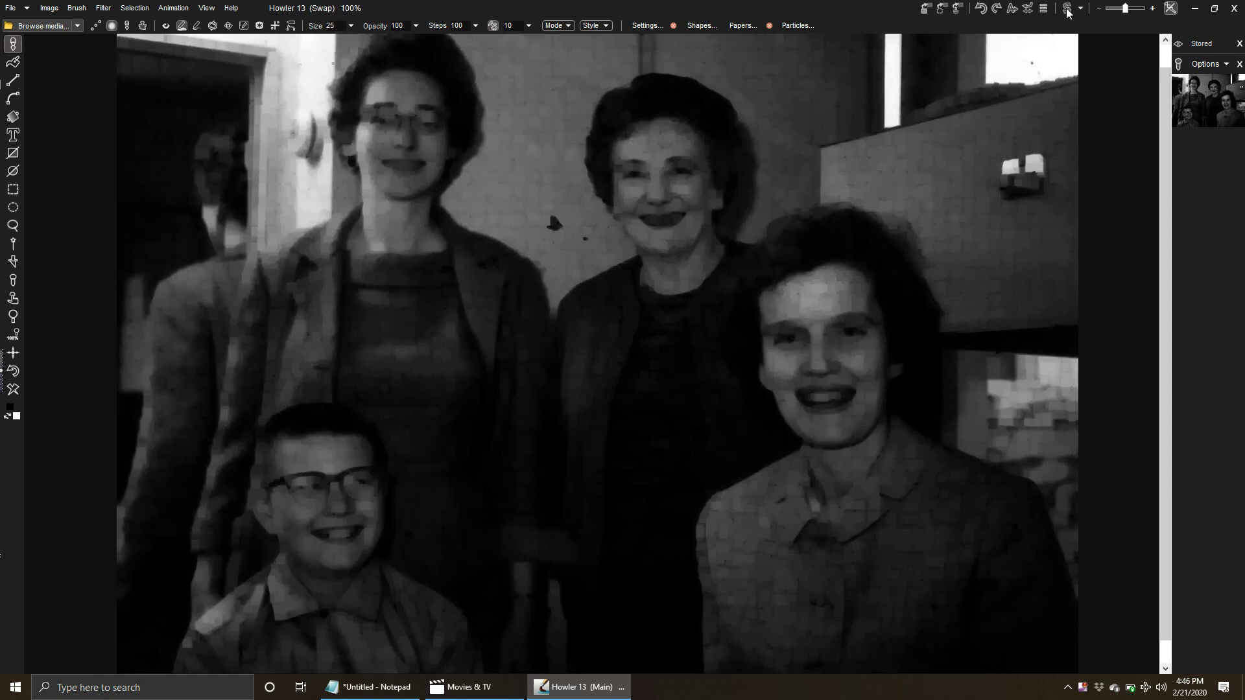
{"action": "left_click", "coordinate": [1067, 8]}
{"action": "left_click", "coordinate": [1067, 8]}
{"action": "left_click", "coordinate": [1067, 9]}
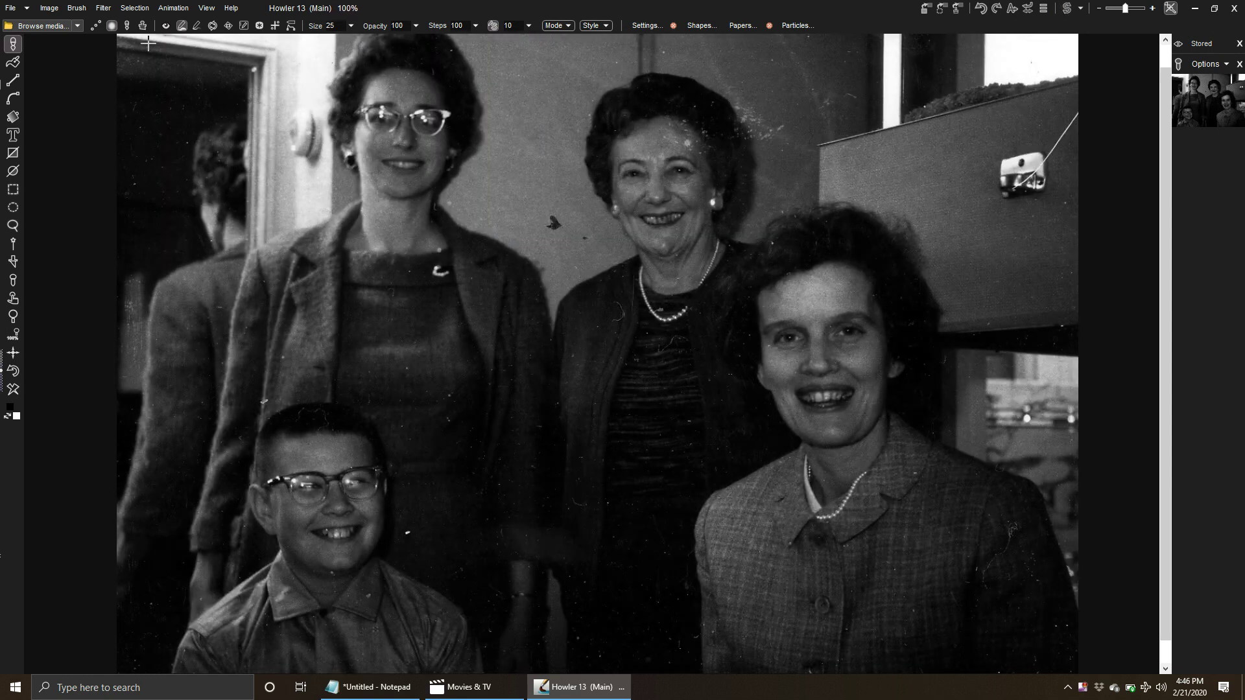
Step: Choose a solid round brush from the legacy brush shapes, try a stroke on the wall and undo it
{"action": "left_click", "coordinate": [128, 26]}
{"action": "left_click", "coordinate": [697, 25]}
{"action": "left_click", "coordinate": [679, 56]}
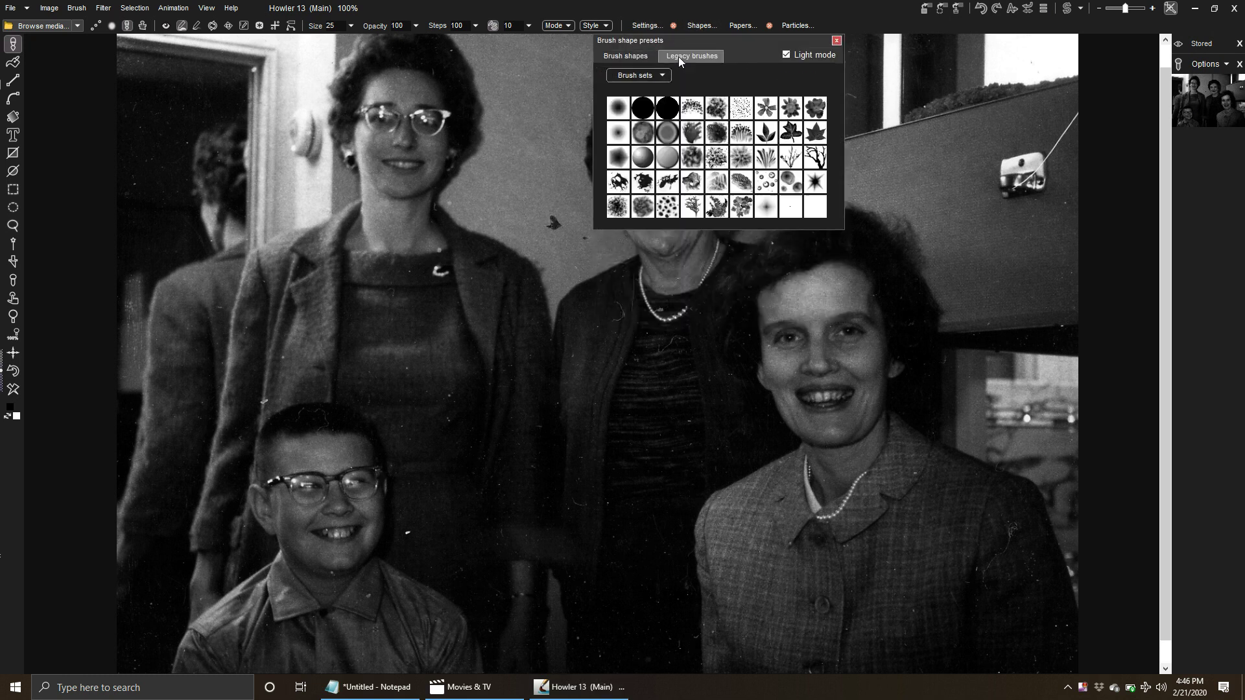
{"action": "left_click", "coordinate": [667, 109]}
{"action": "left_click_drag", "start_coordinate": [574, 89], "coordinate": [493, 79]}
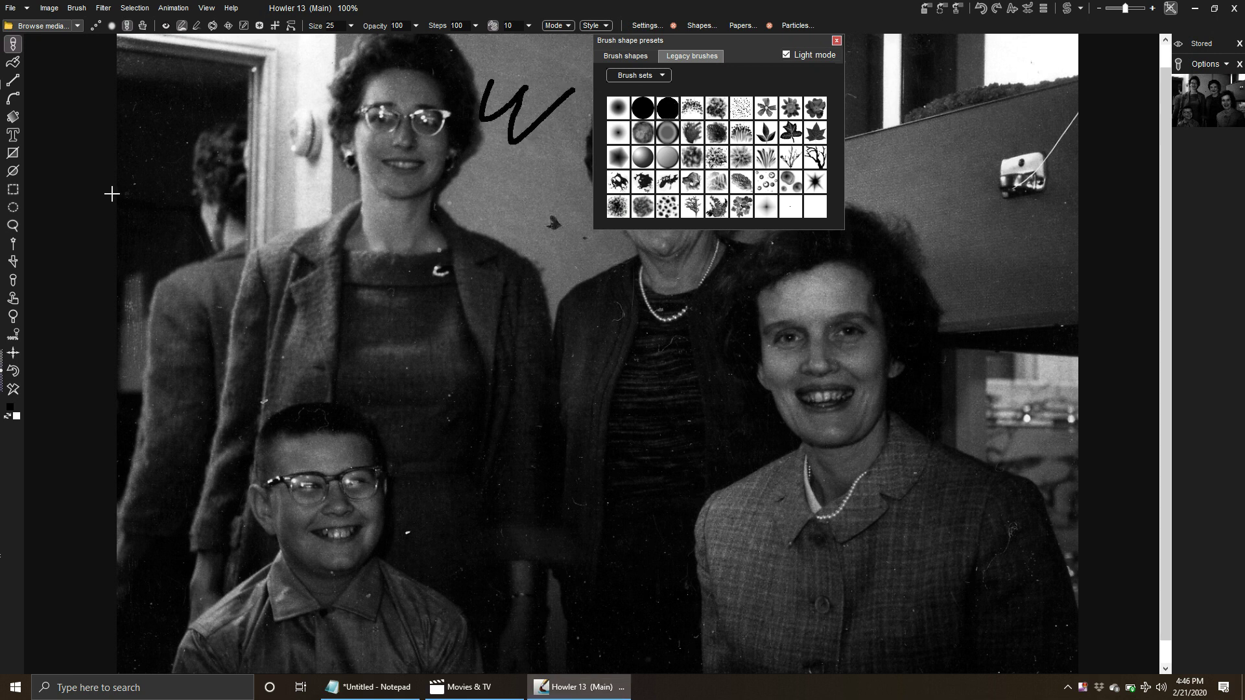
{"action": "left_click", "coordinate": [13, 370]}
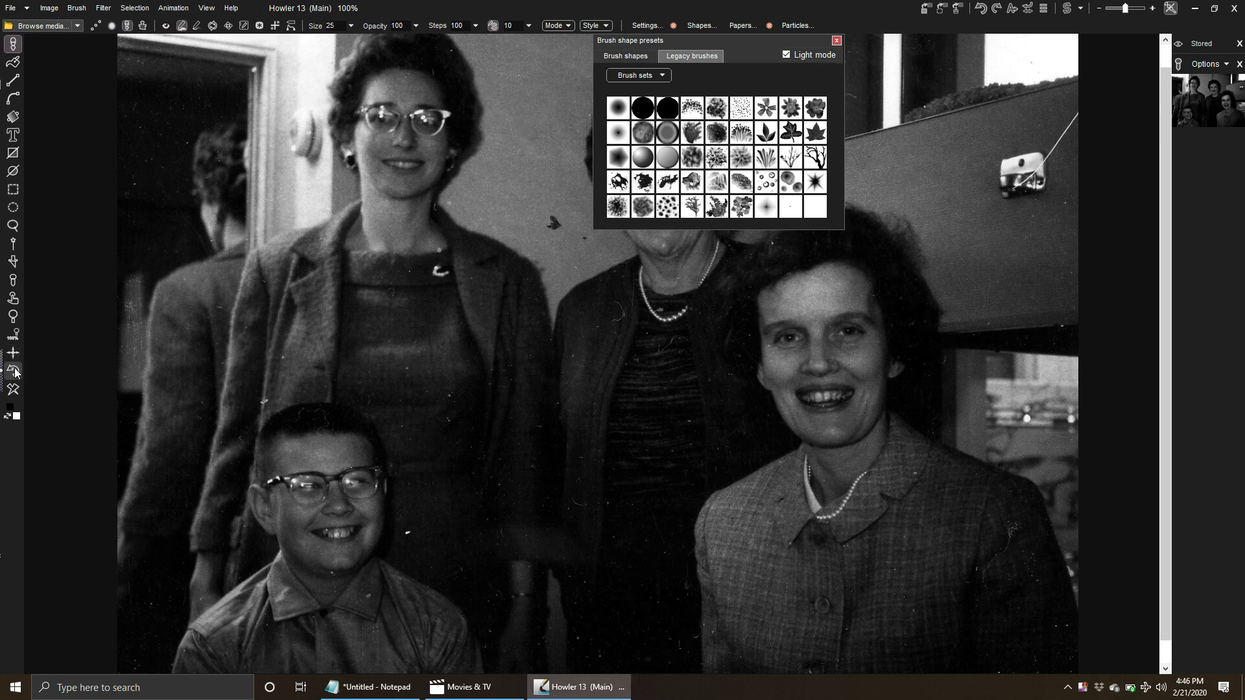
Step: Set the brush to Rubthrough mode with 51 steps and a size of 84
{"action": "left_click", "coordinate": [555, 26]}
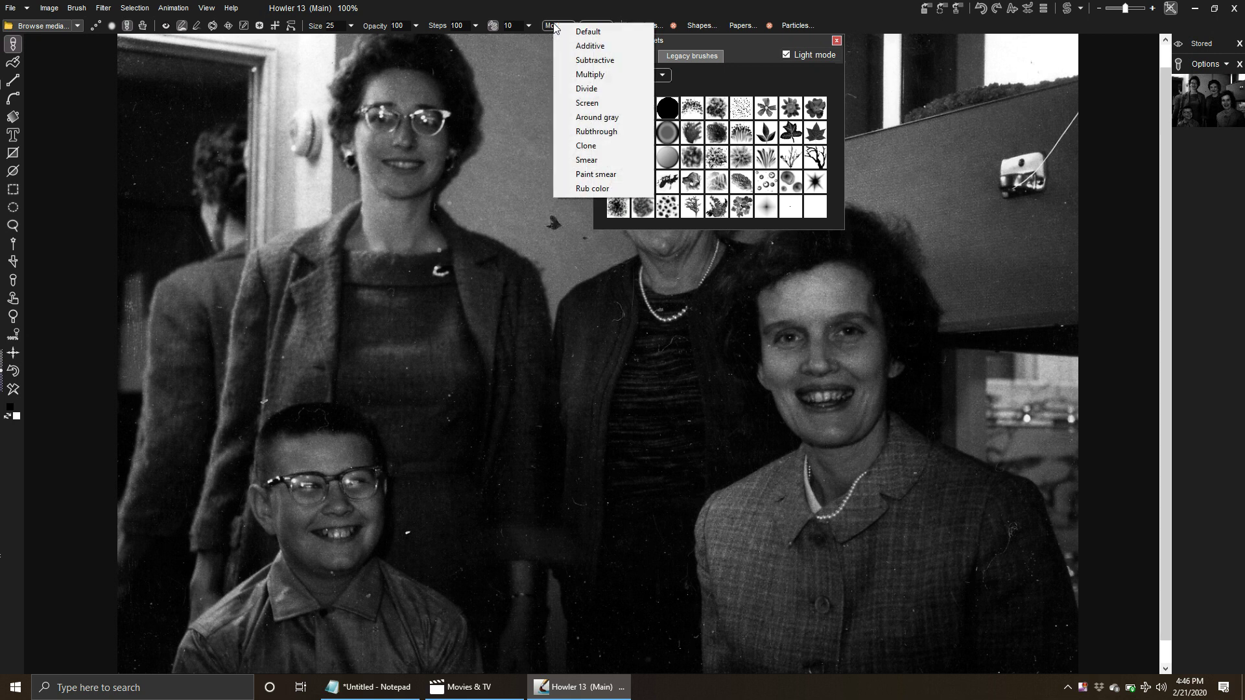
{"action": "left_click", "coordinate": [592, 136]}
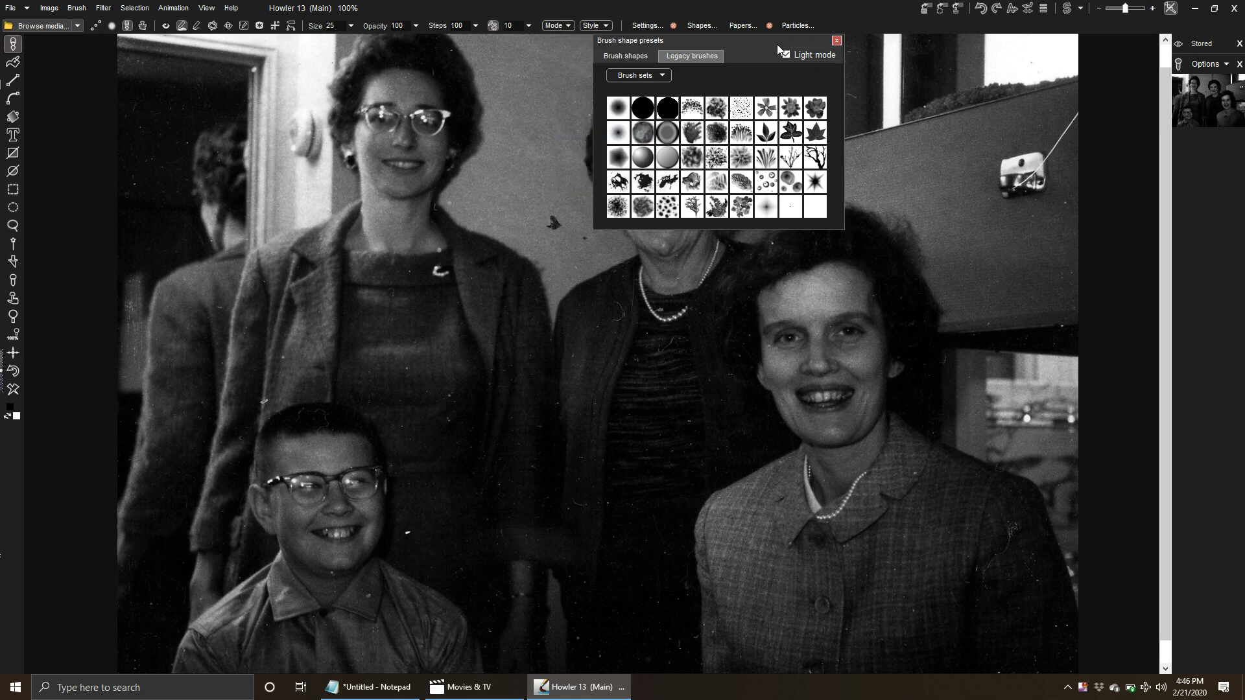
{"action": "left_click", "coordinate": [837, 41]}
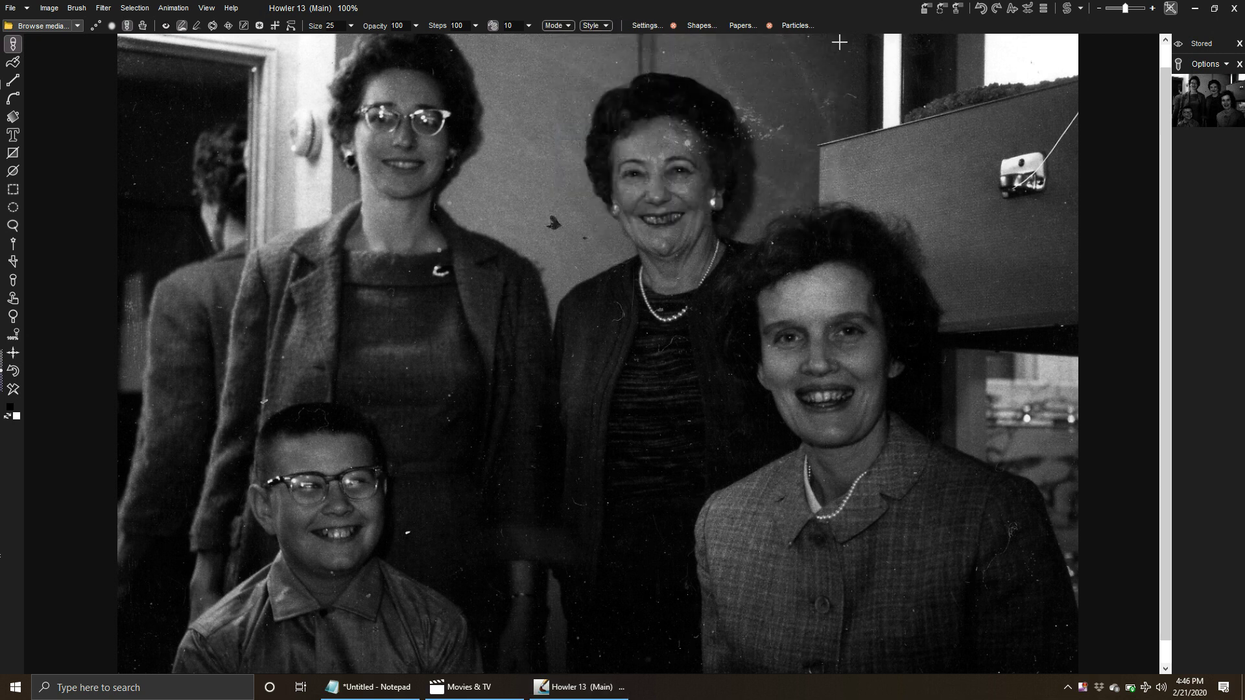
{"action": "left_click", "coordinate": [476, 26]}
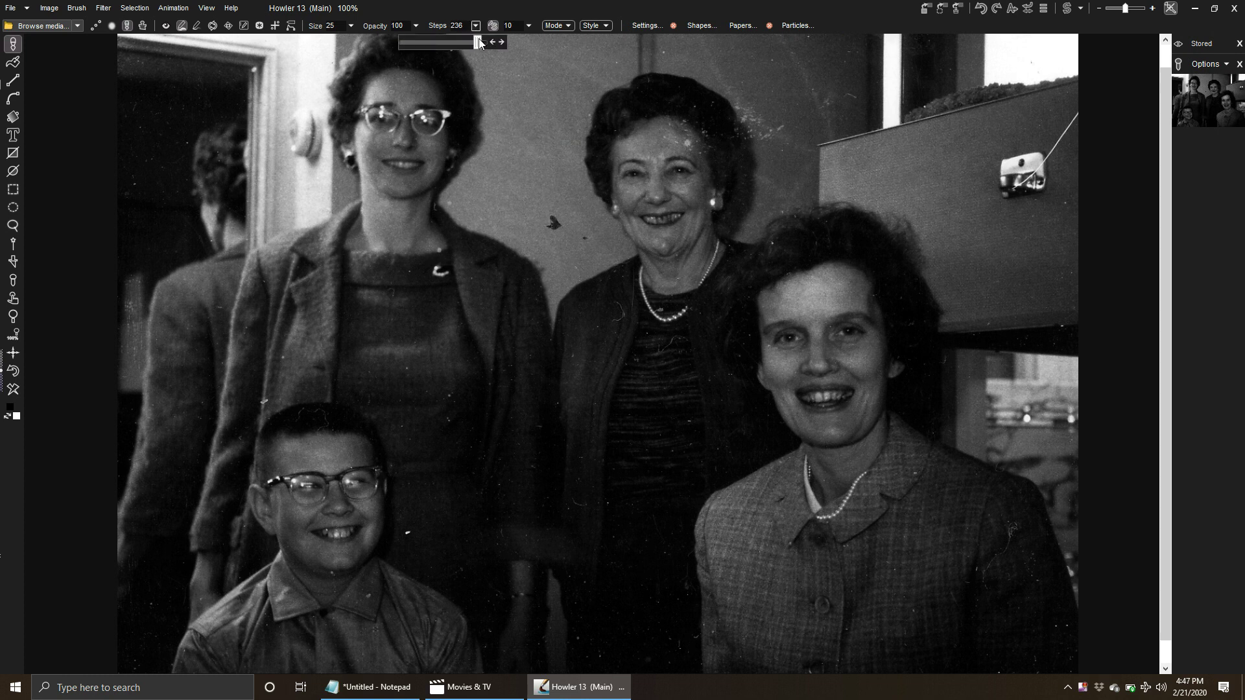
{"action": "left_click_drag", "start_coordinate": [429, 43], "coordinate": [419, 41]}
{"action": "left_click", "coordinate": [345, 32]}
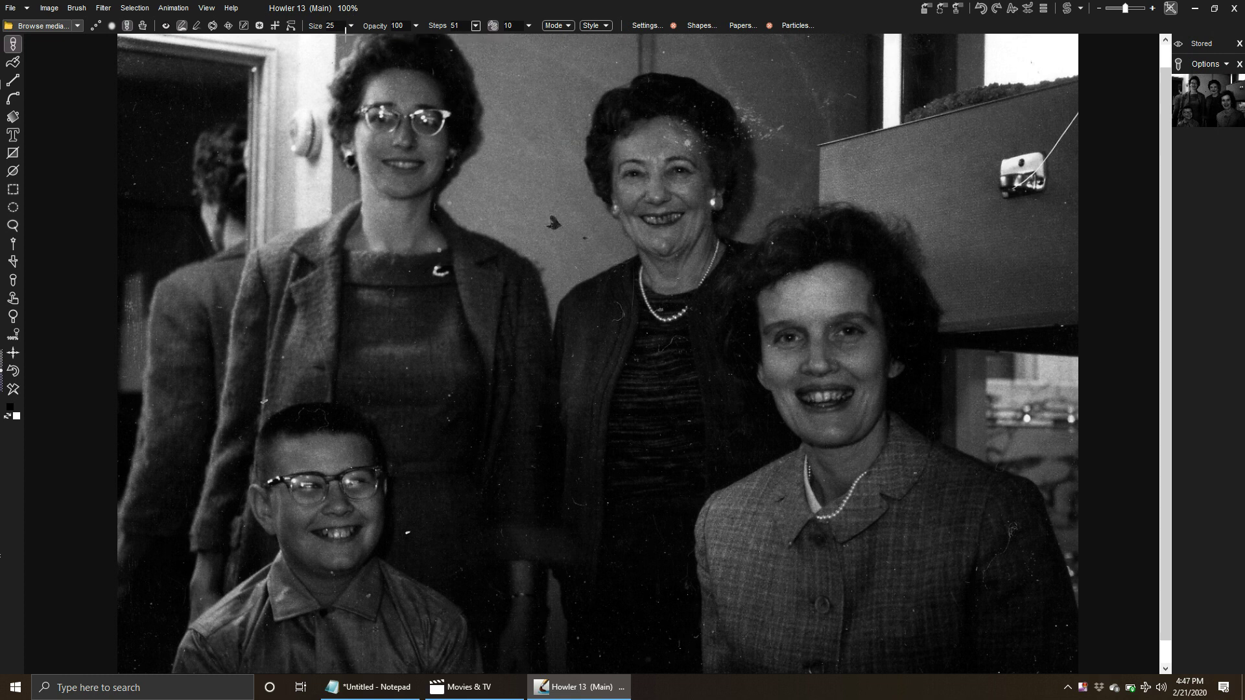
{"action": "left_click", "coordinate": [351, 26]}
{"action": "left_click", "coordinate": [345, 40]}
{"action": "left_click", "coordinate": [13, 371]}
Step: Rub through the white mark on the standing woman's dress, the speck above the boy's hair and the scratches beside the middle woman's hair
{"action": "left_click_drag", "start_coordinate": [439, 270], "coordinate": [444, 275]}
{"action": "left_click", "coordinate": [444, 249]}
{"action": "left_click", "coordinate": [266, 404]}
{"action": "left_click", "coordinate": [267, 403]}
{"action": "left_click", "coordinate": [772, 131]}
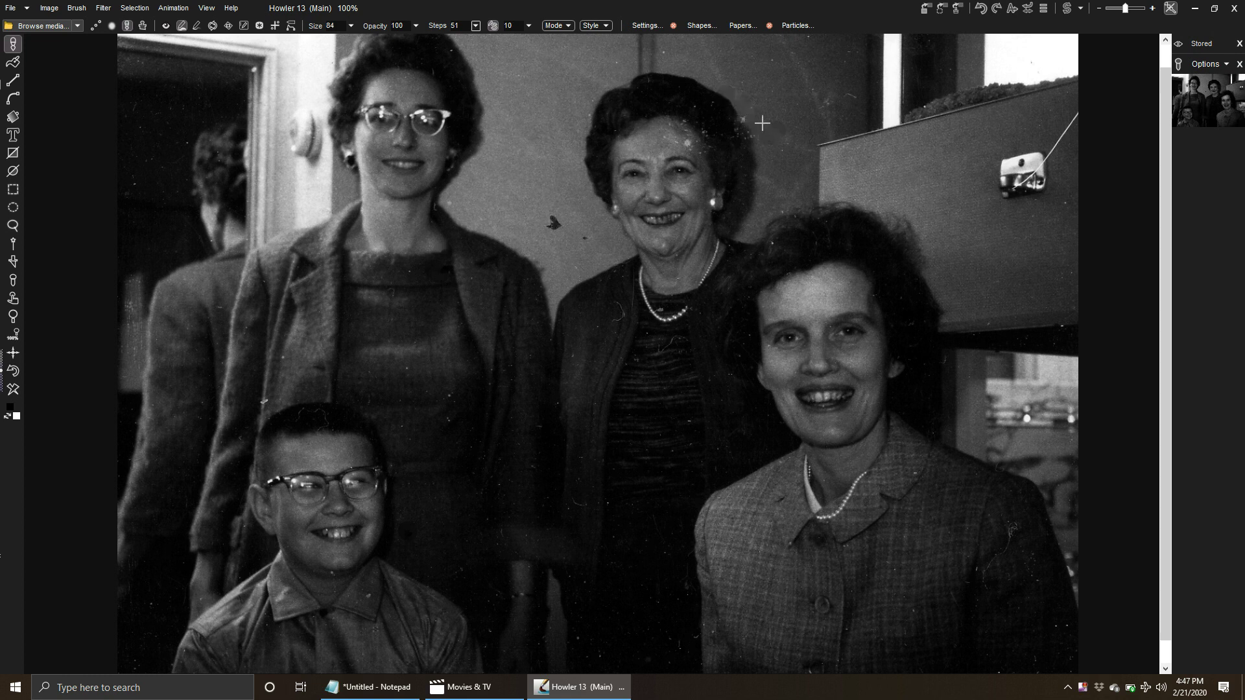
{"action": "left_click", "coordinate": [750, 134]}
Step: Store a copy of the retouched photo and apply the adjustable Median filter with a size of 5
{"action": "left_click", "coordinate": [928, 14]}
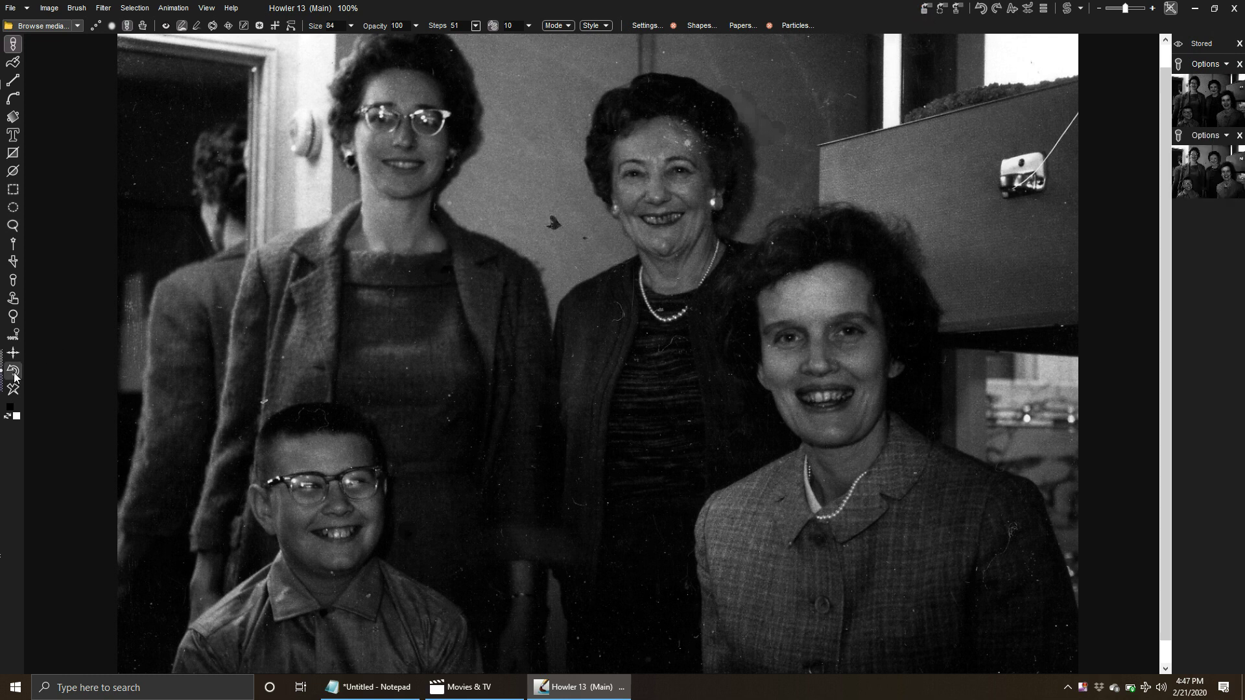
{"action": "left_click", "coordinate": [101, 10]}
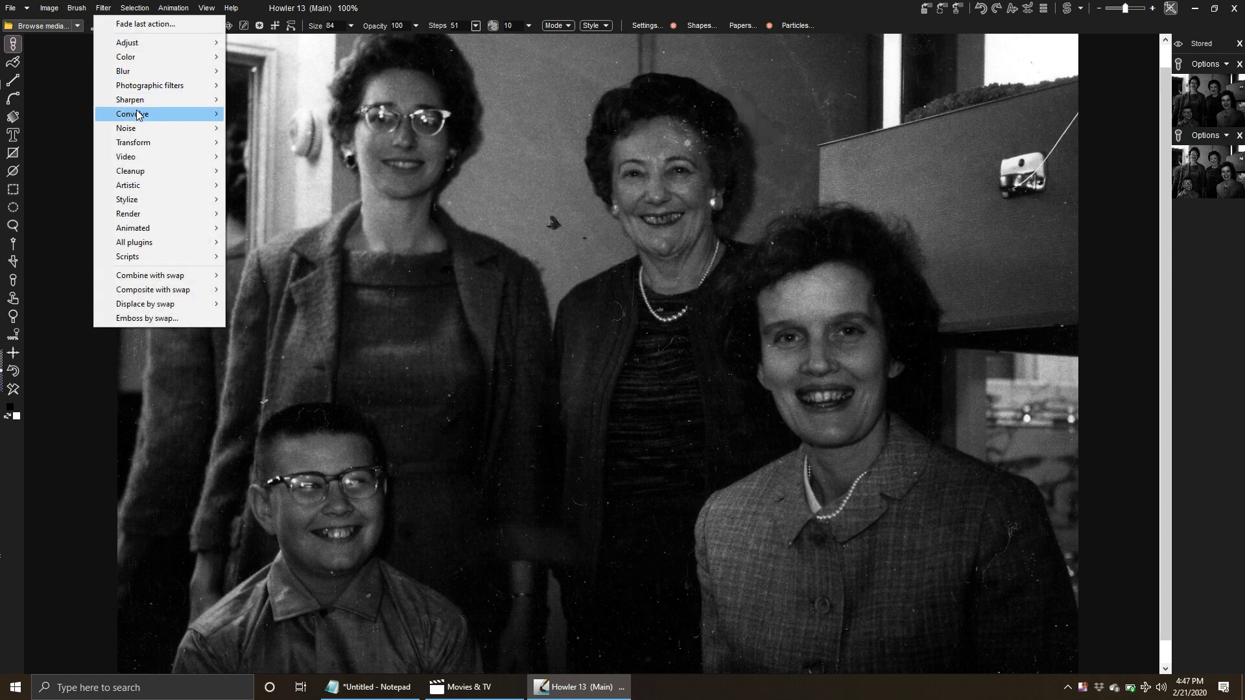
{"action": "mouse_move", "coordinate": [136, 114]}
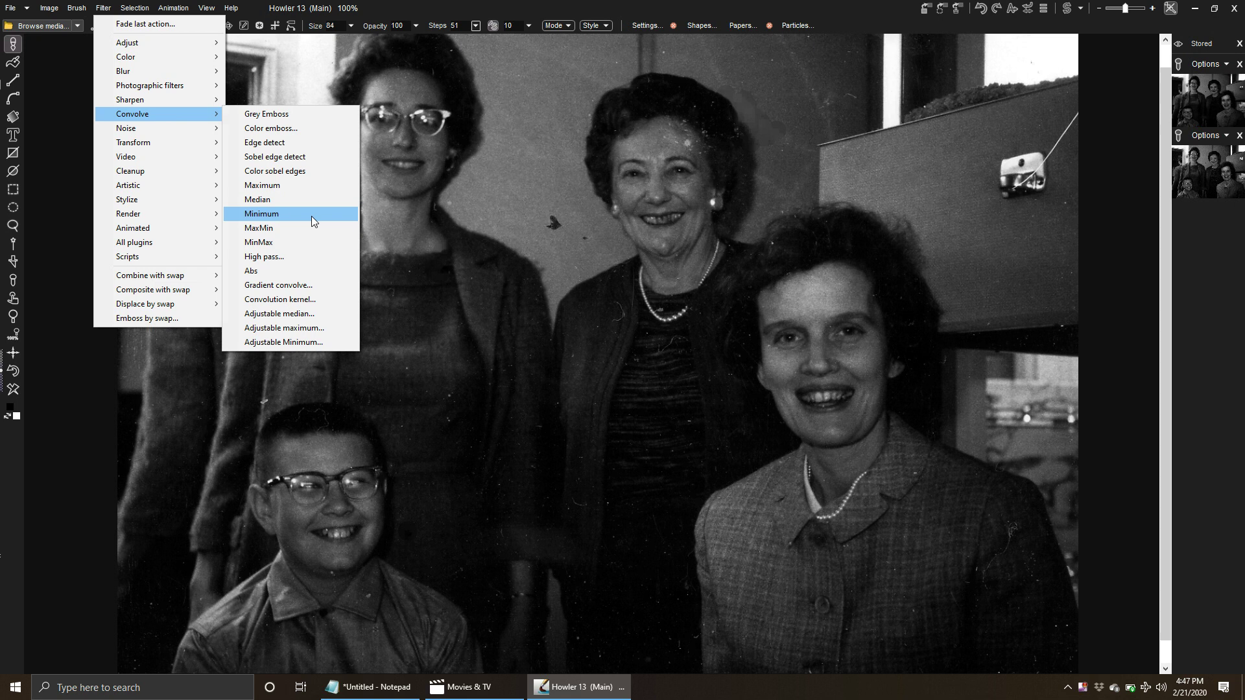
{"action": "left_click", "coordinate": [312, 314]}
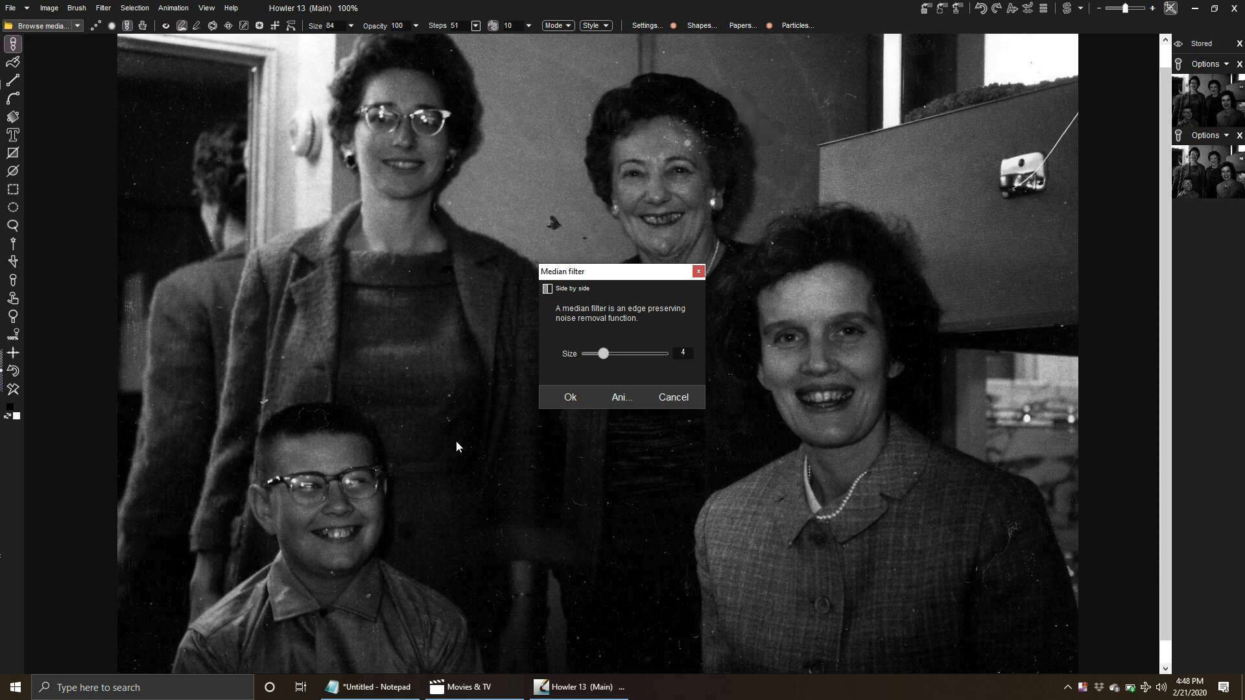
{"action": "left_click_drag", "start_coordinate": [603, 354], "coordinate": [620, 352]}
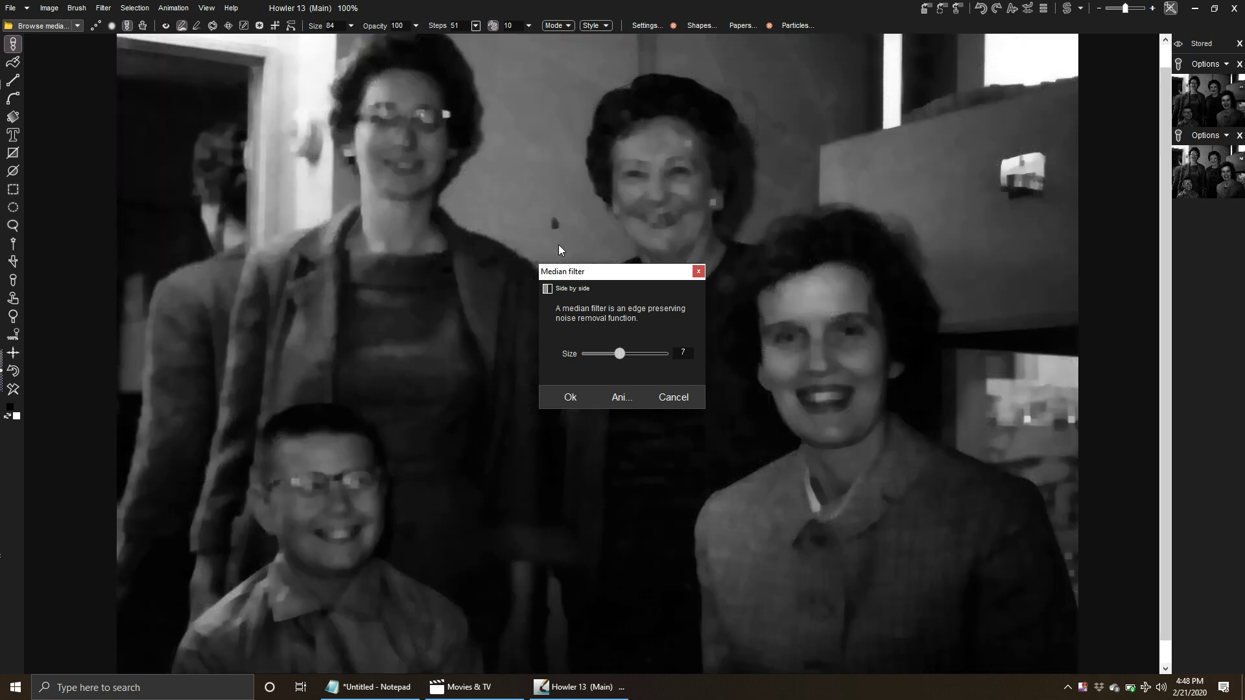
{"action": "mouse_move", "coordinate": [612, 354]}
{"action": "left_mouse_down"}
{"action": "mouse_move", "coordinate": [595, 353]}
{"action": "mouse_move", "coordinate": [608, 354]}
{"action": "left_mouse_up"}
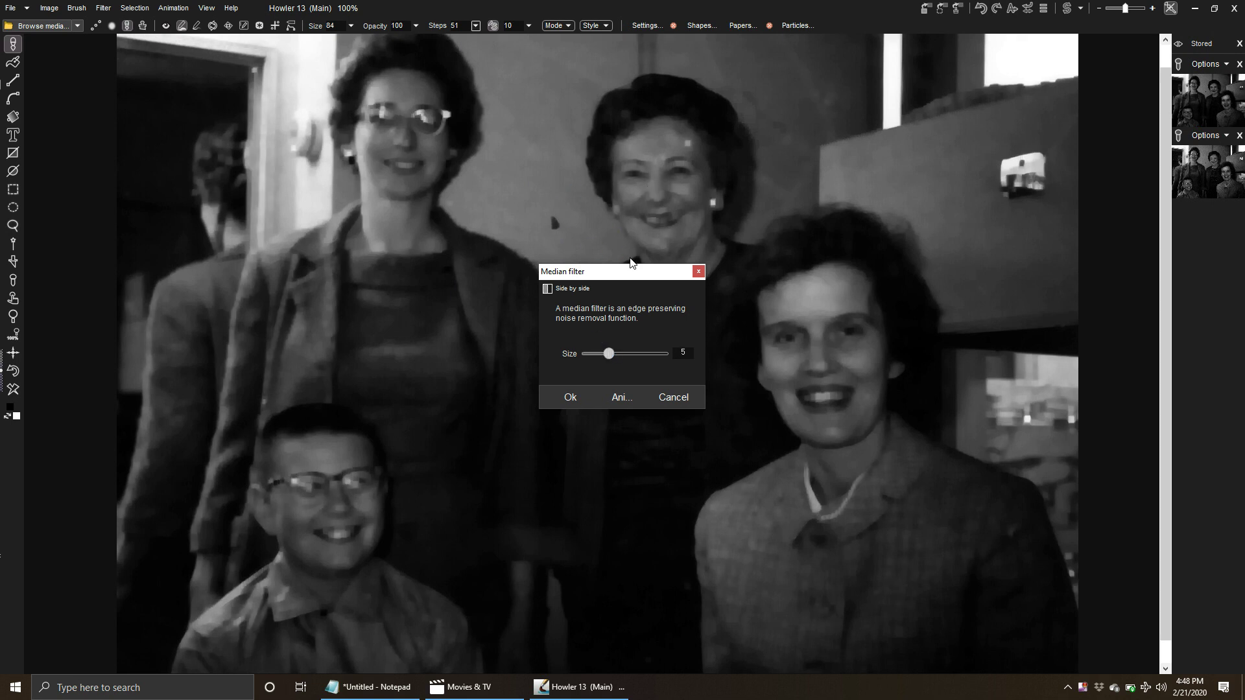
{"action": "left_click", "coordinate": [573, 396]}
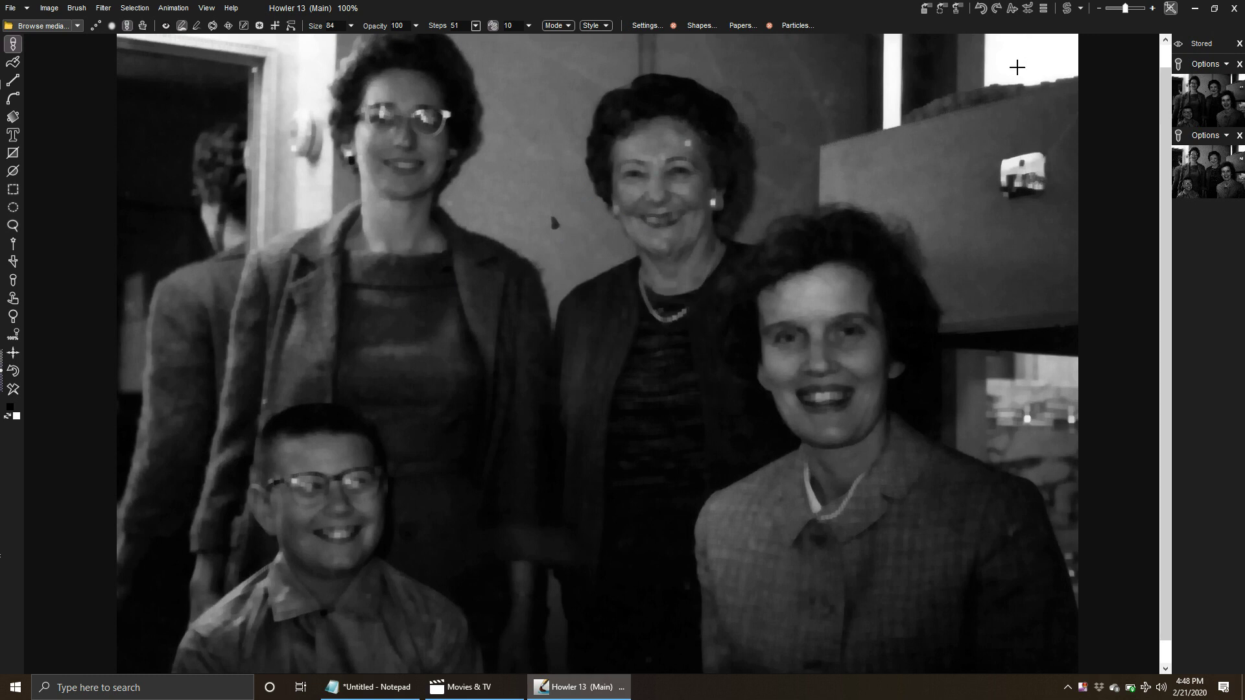
Step: Store the median-filtered photo, restore the retouched photo as the main image and put the filtered version in the swap image
{"action": "left_click", "coordinate": [929, 9]}
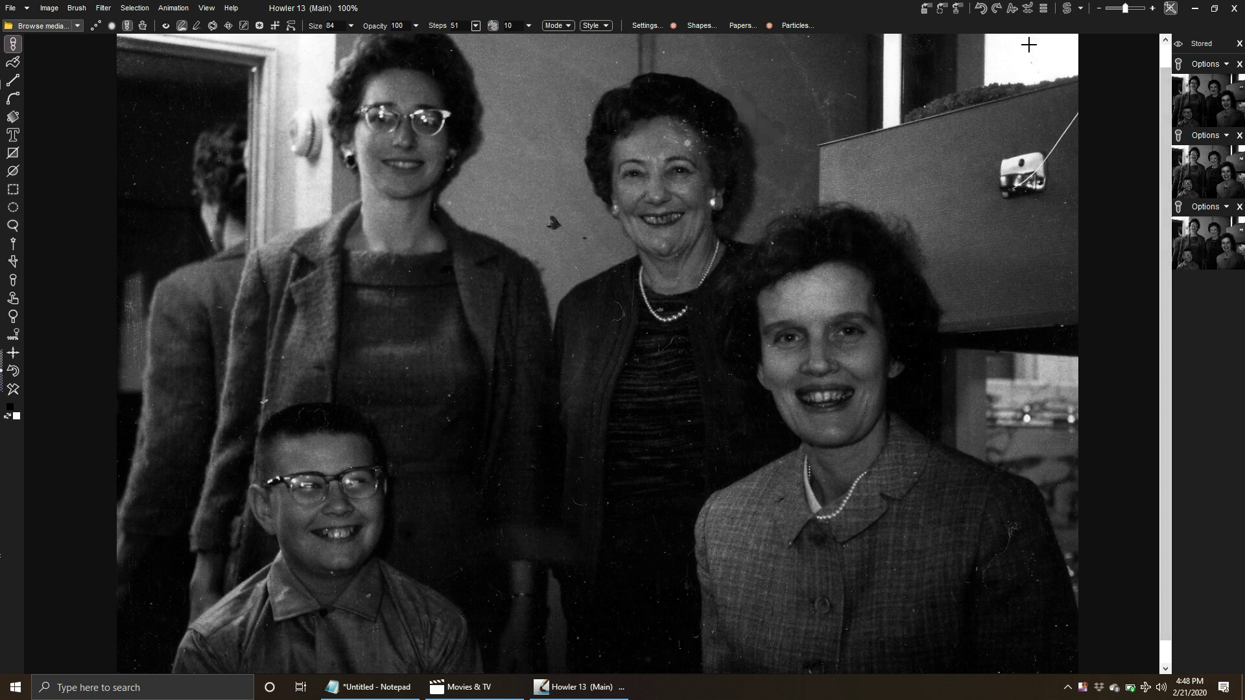
{"action": "left_click", "coordinate": [1063, 10]}
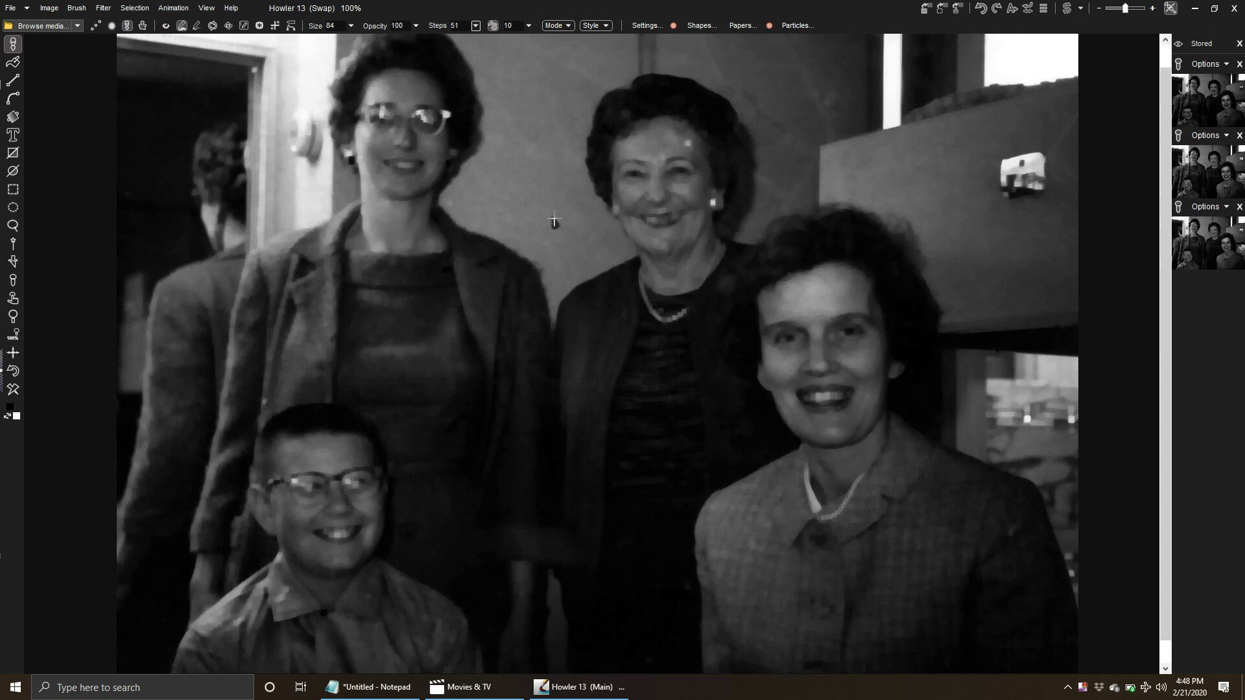
{"action": "left_click", "coordinate": [553, 224]}
Step: Rub the median-filtered version through the diagonal white line above the metal fitting on the back wall in the main image
{"action": "left_click", "coordinate": [1066, 8]}
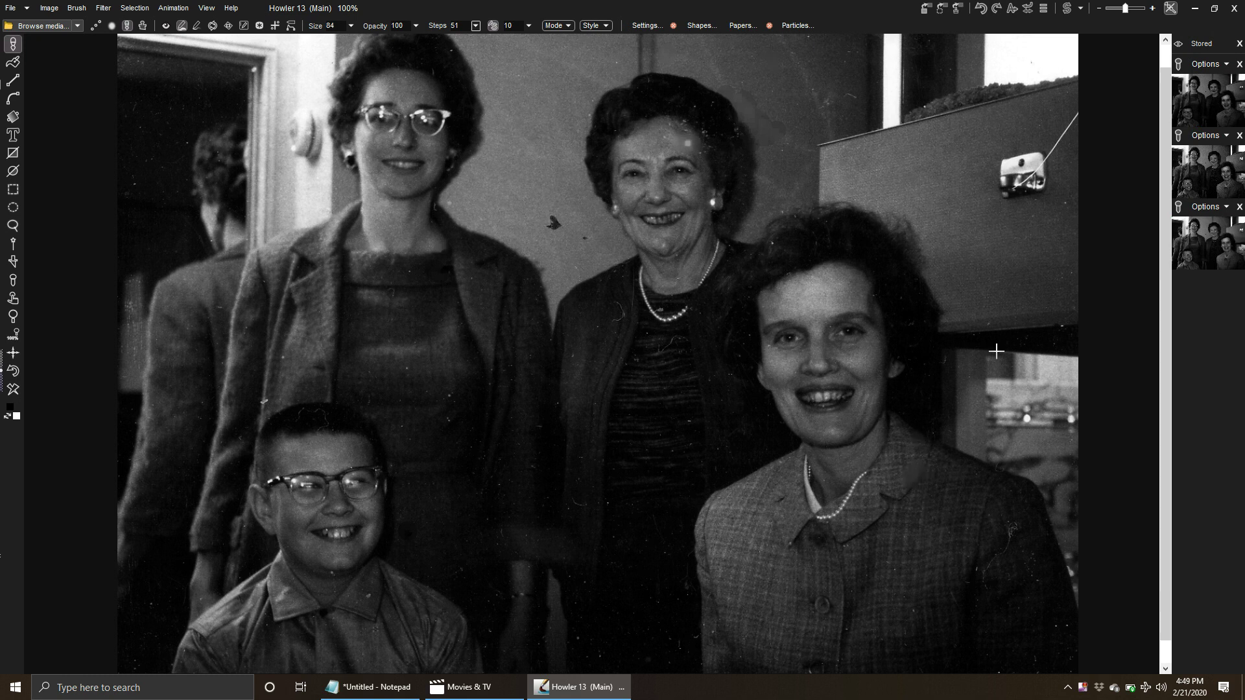
{"action": "left_click_drag", "start_coordinate": [1056, 153], "coordinate": [1080, 110]}
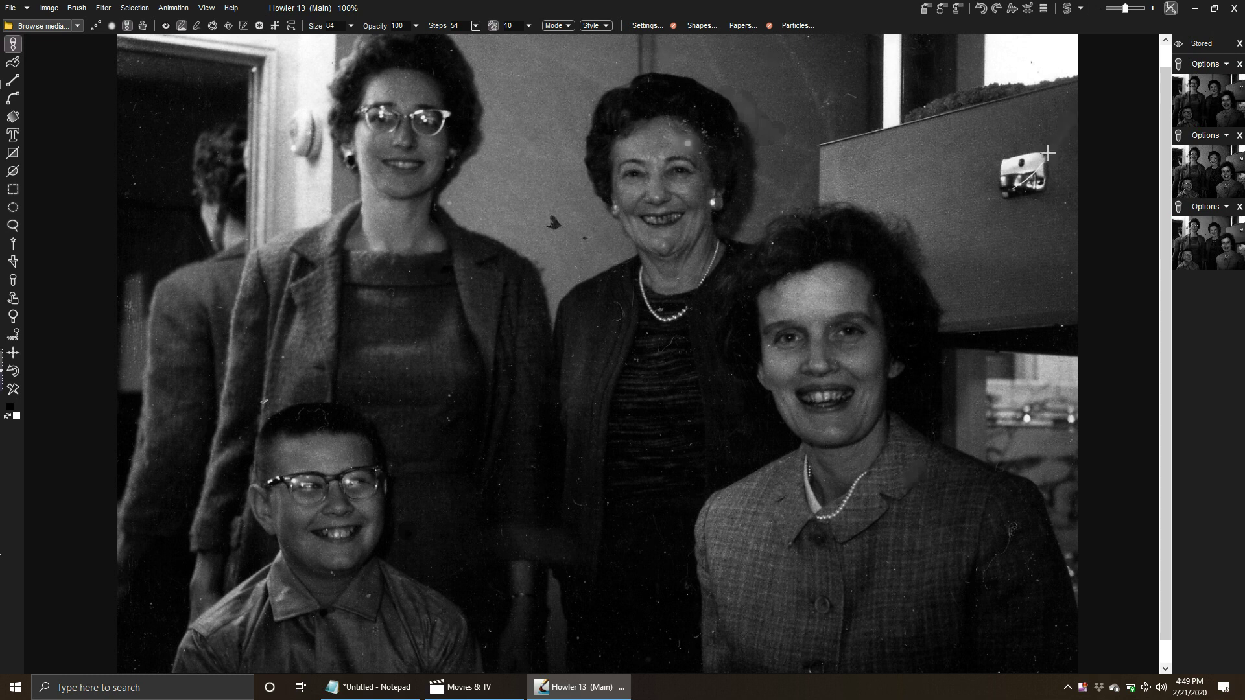